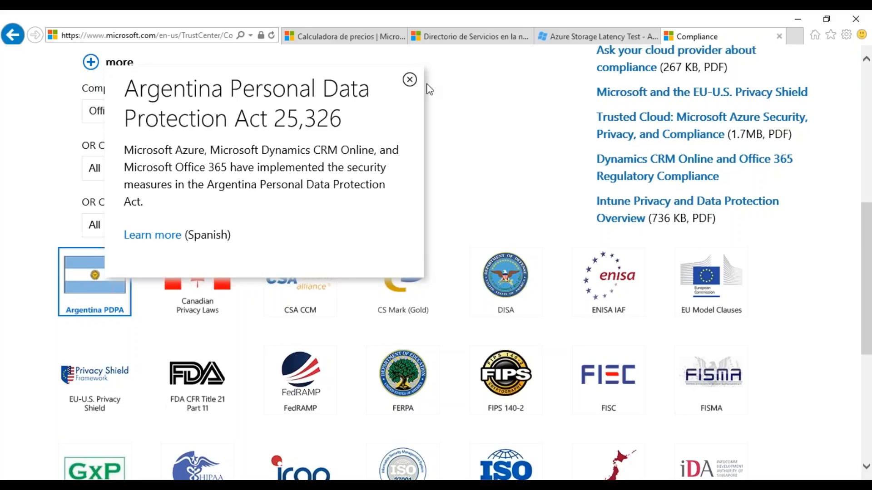
Step: Close the Argentina PDPA details and filter the compliance offerings by location Spain
{"action": "left_click", "coordinate": [409, 80]}
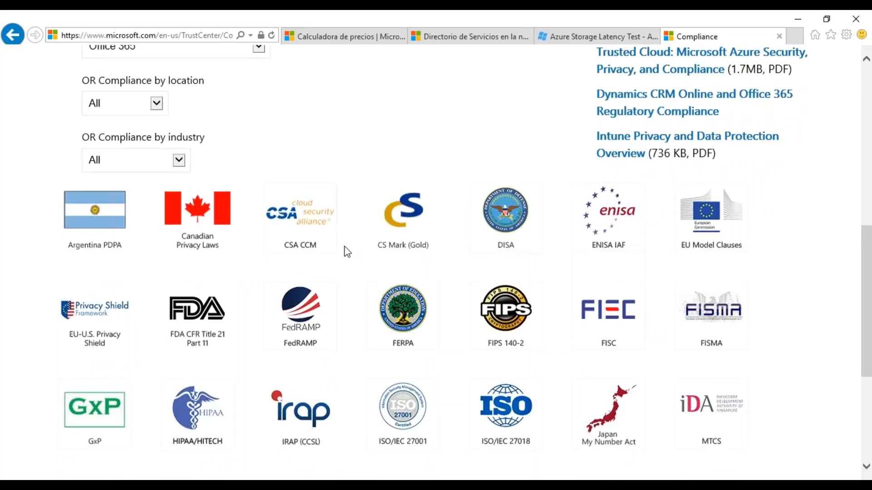
{"action": "left_click", "coordinate": [156, 169]}
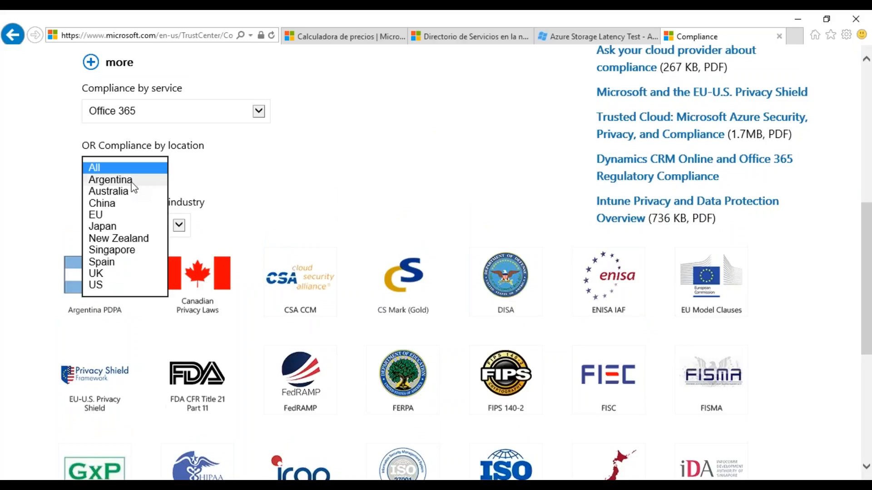
{"action": "left_click", "coordinate": [109, 261]}
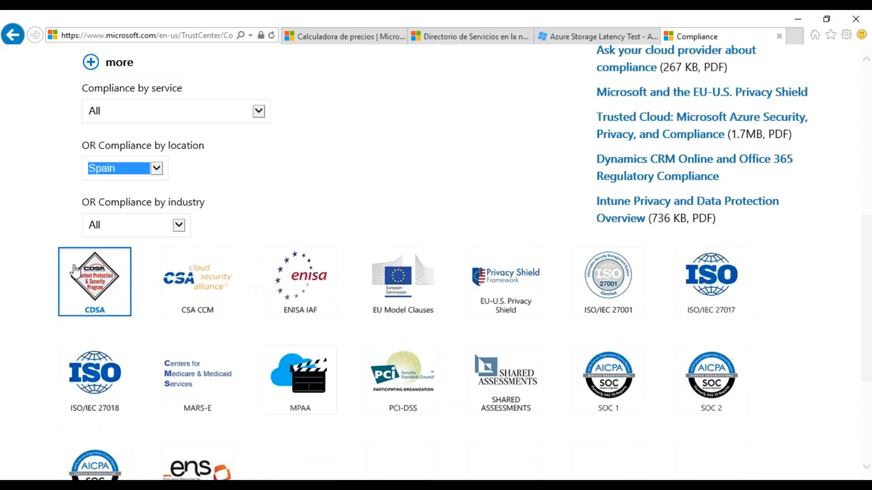
Step: Reset the compliance location filter to All and filter the offerings by the Health industry
{"action": "left_click", "coordinate": [129, 170]}
{"action": "left_click", "coordinate": [121, 75]}
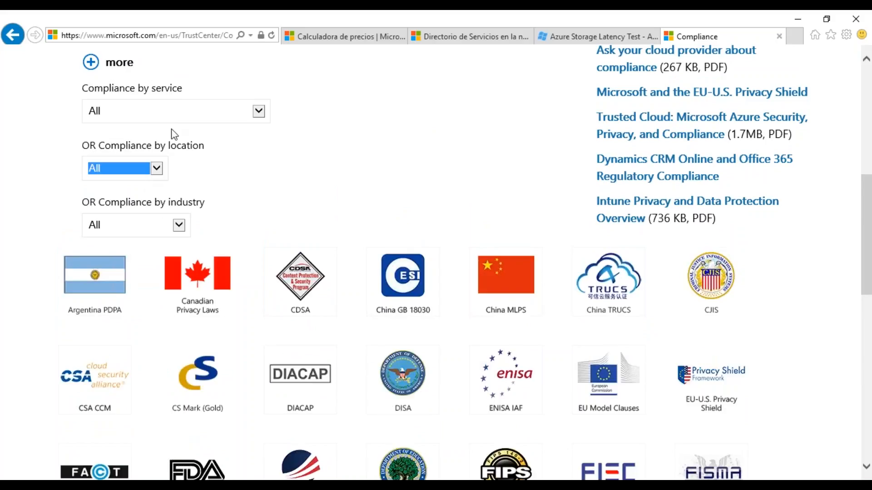
{"action": "left_click", "coordinate": [178, 225]}
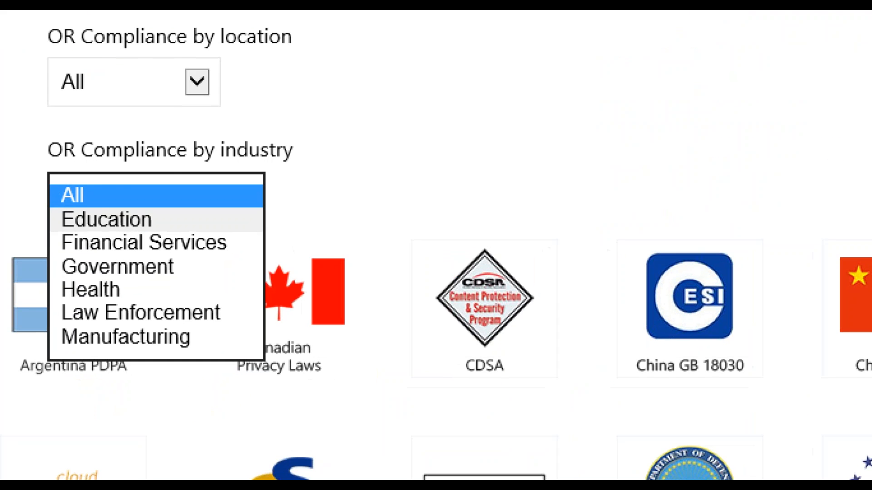
{"action": "left_click", "coordinate": [149, 199]}
{"action": "left_click", "coordinate": [149, 198]}
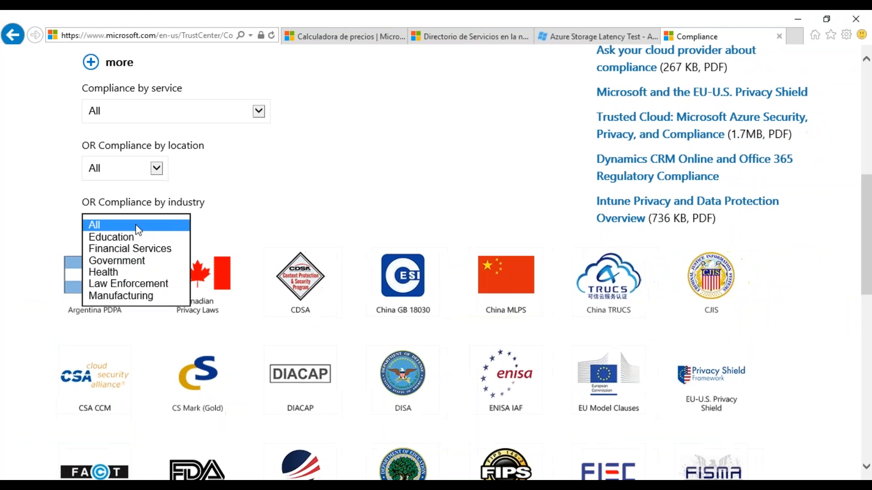
{"action": "left_click", "coordinate": [125, 272]}
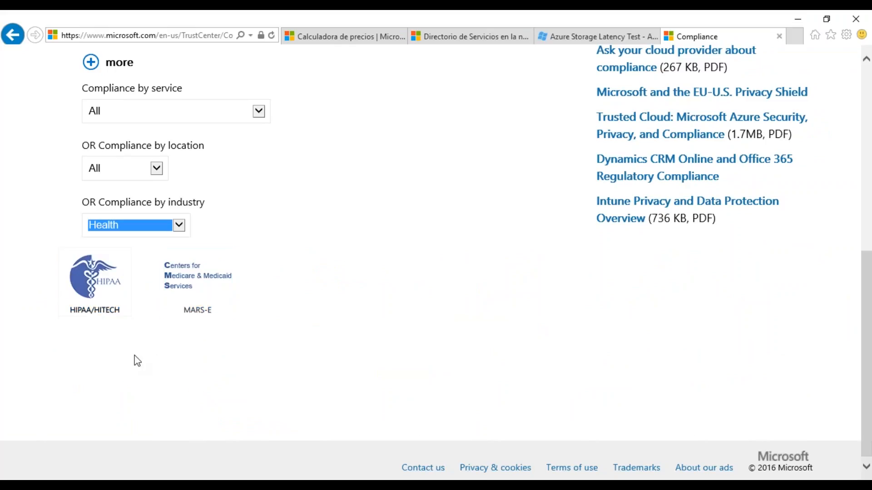
Step: View the HIPAA/HITECH compliance summary and close it
{"action": "left_click", "coordinate": [126, 272]}
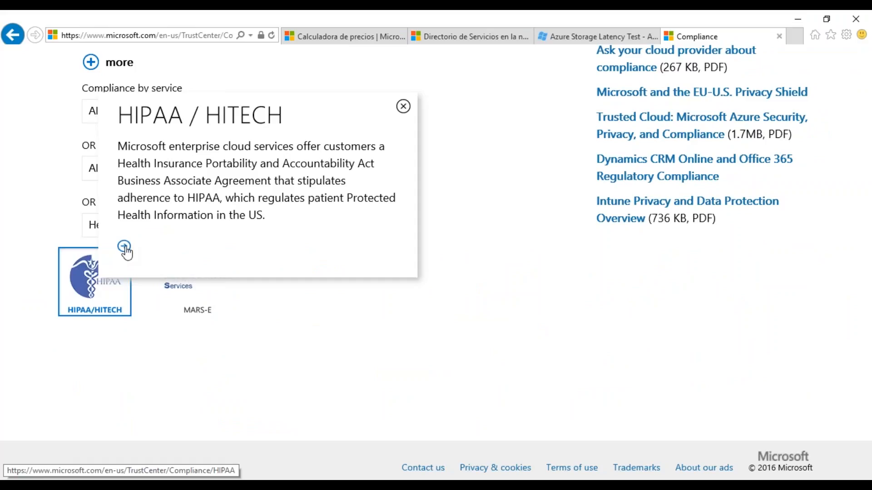
{"action": "left_click", "coordinate": [403, 106]}
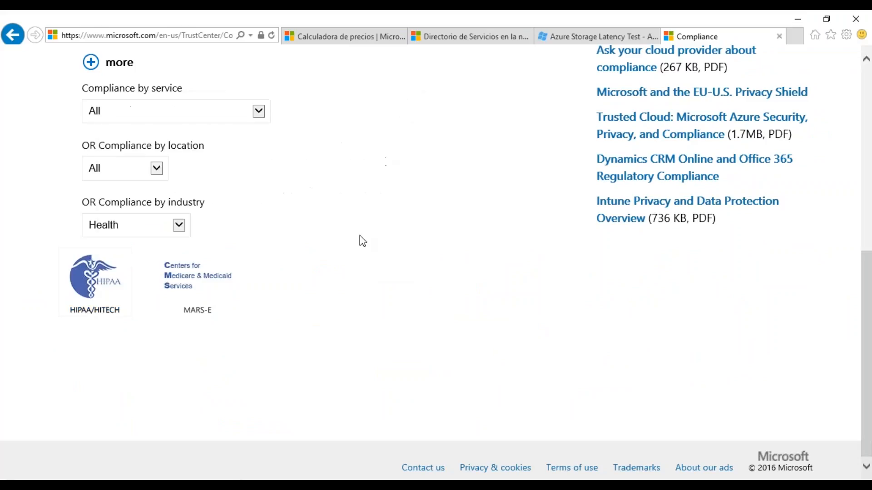
{"action": "scroll", "coordinate": [357, 253], "scroll_direction": "up", "scroll_amount": 1}
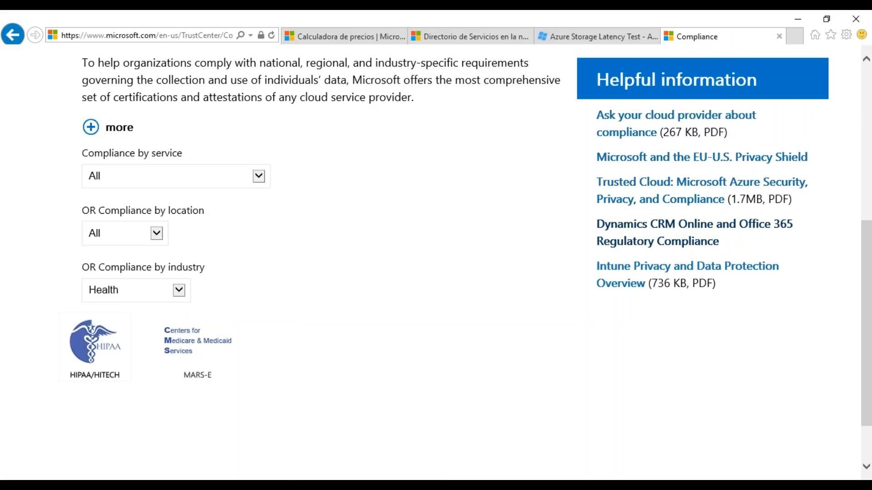
{"action": "scroll", "coordinate": [482, 252], "scroll_direction": "up", "scroll_amount": 4}
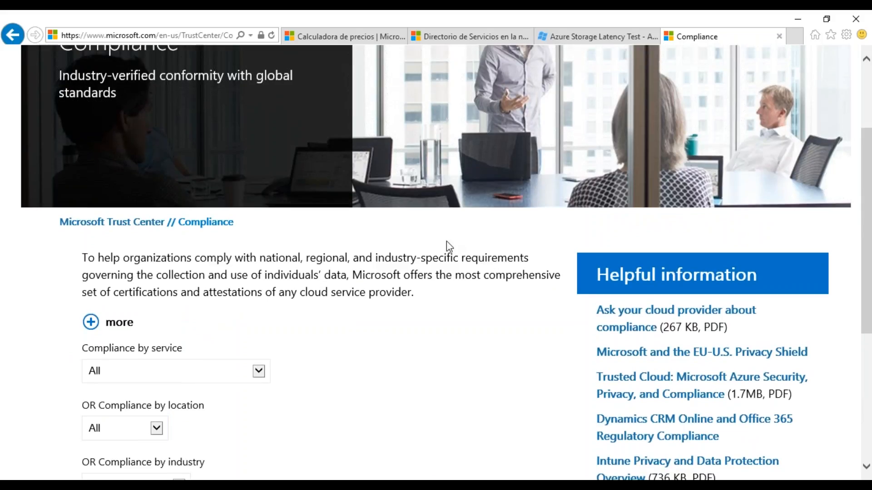
{"action": "scroll", "coordinate": [429, 280], "scroll_direction": "up", "scroll_amount": 3}
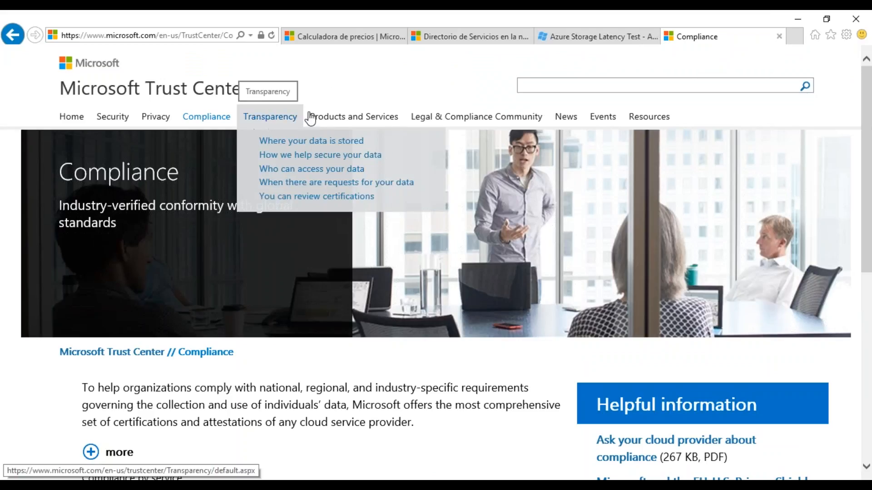
{"action": "mouse_move", "coordinate": [299, 119]}
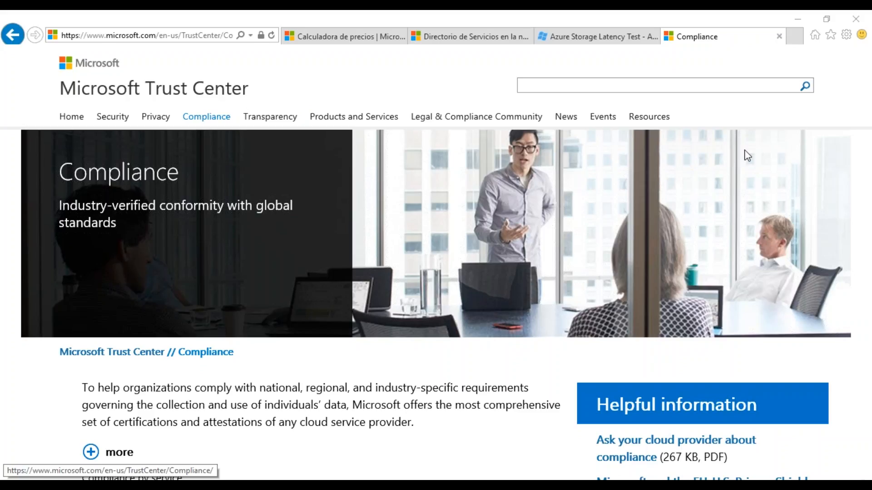
Step: Filter the compliance offerings by the Government industry
{"action": "scroll", "coordinate": [262, 271], "scroll_direction": "down", "scroll_amount": 6}
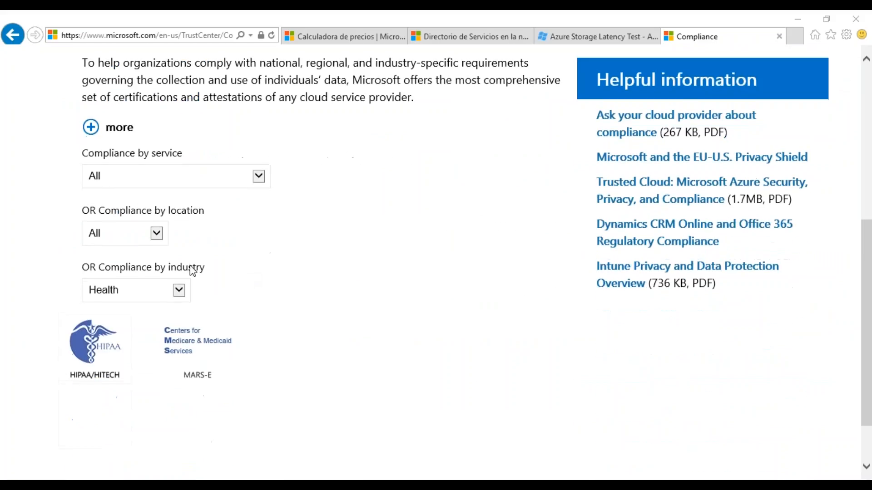
{"action": "left_click", "coordinate": [178, 289]}
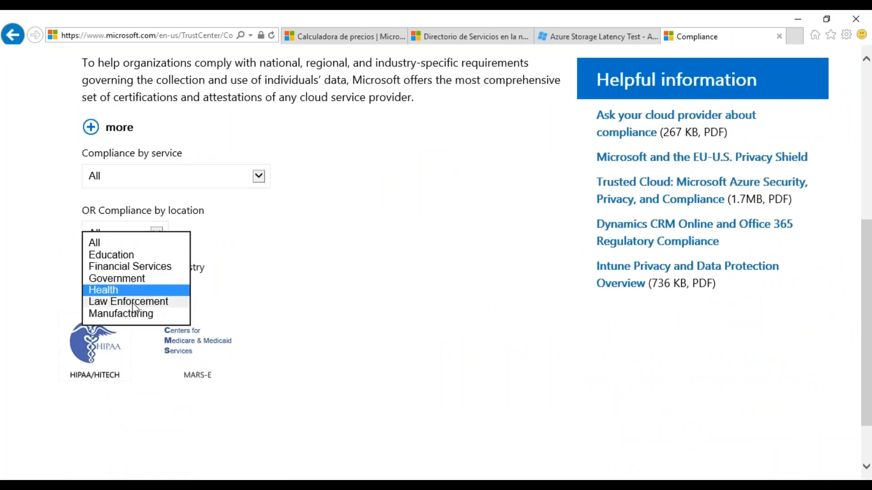
{"action": "left_click", "coordinate": [145, 279]}
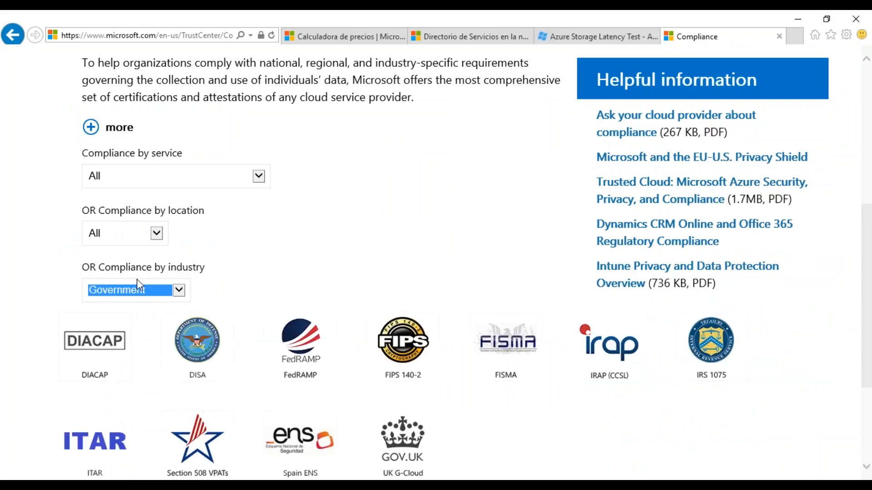
Step: Change the compliance industry filter to Financial Services and look over the matching certifications
{"action": "left_click", "coordinate": [146, 281]}
{"action": "left_click", "coordinate": [143, 281]}
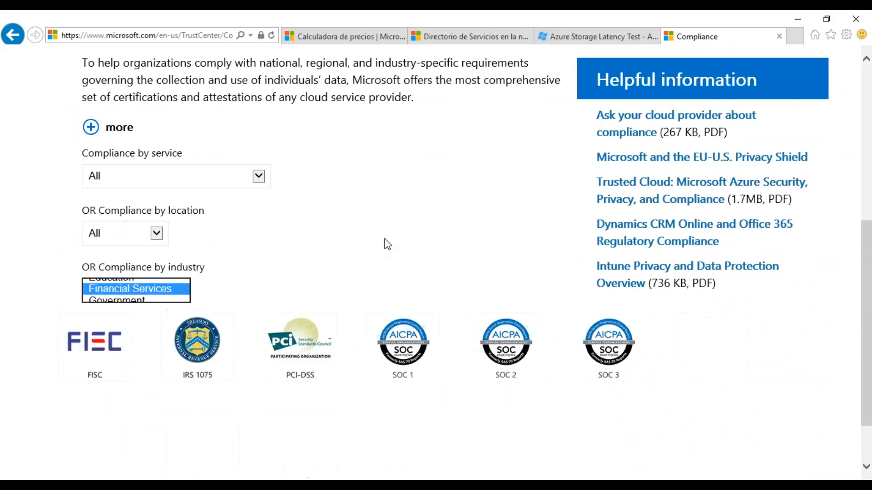
{"action": "scroll", "coordinate": [379, 250], "scroll_direction": "down", "scroll_amount": 2}
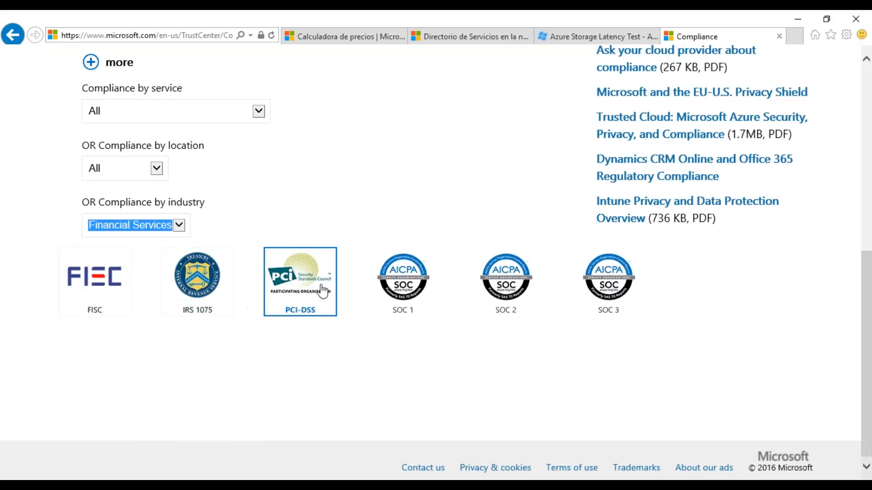
{"action": "left_click", "coordinate": [176, 231]}
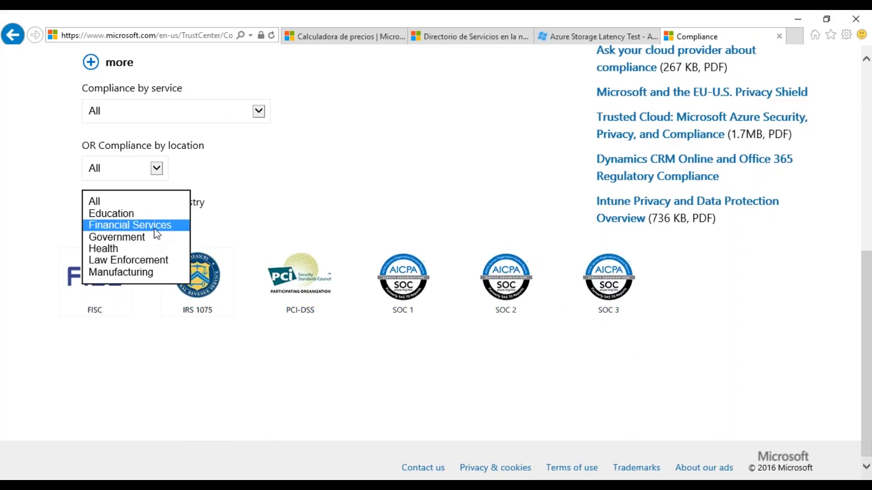
{"action": "left_click", "coordinate": [158, 230]}
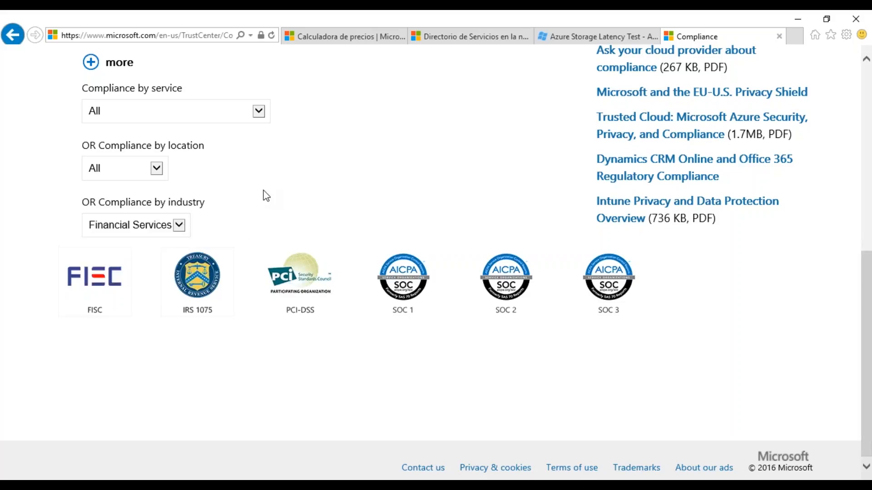
Step: Open the full IRS 1075 compliance page from its summary and examine its description and the Trust Center's Products and Services list
{"action": "left_click", "coordinate": [202, 283]}
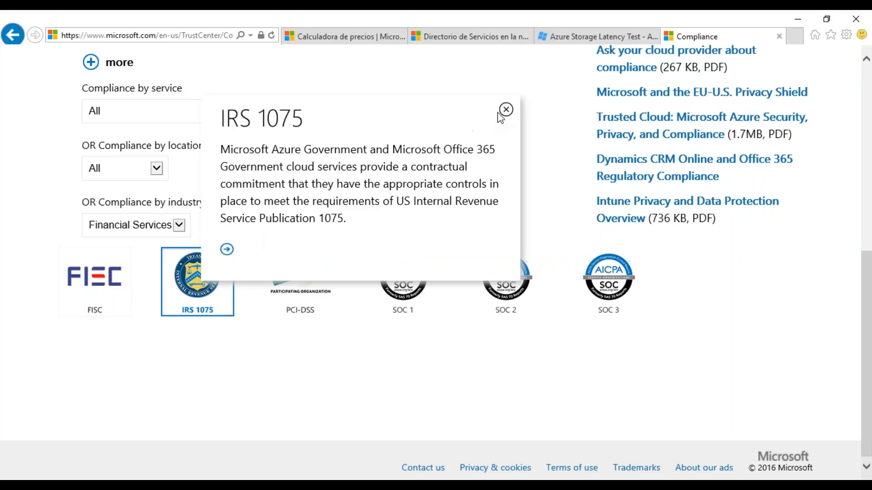
{"action": "left_click", "coordinate": [227, 249]}
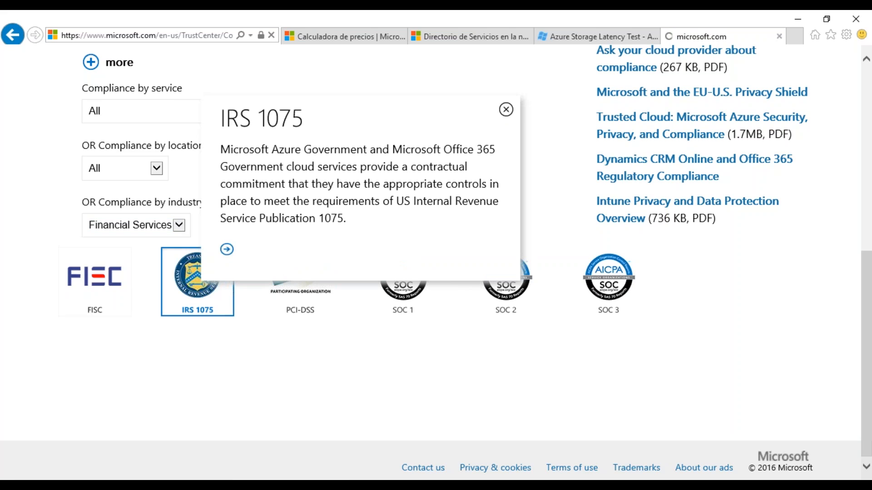
{"action": "scroll", "coordinate": [381, 264], "scroll_direction": "down", "scroll_amount": 1}
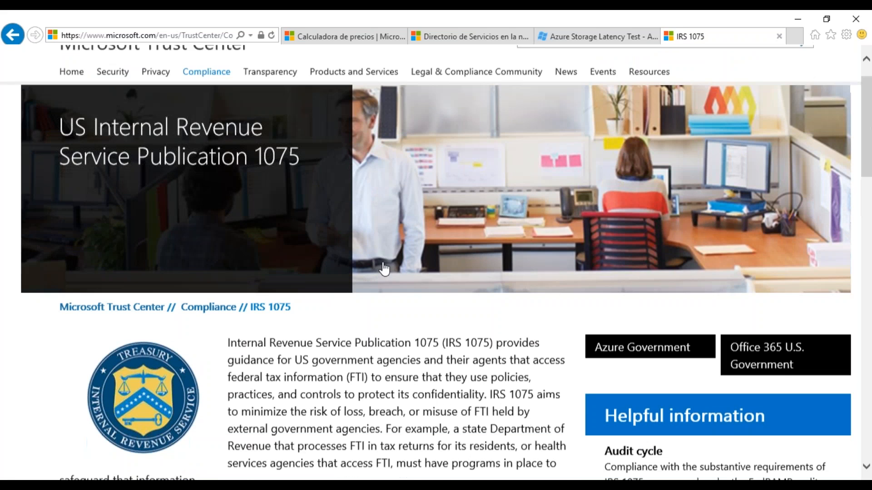
{"action": "scroll", "coordinate": [384, 269], "scroll_direction": "down", "scroll_amount": 3}
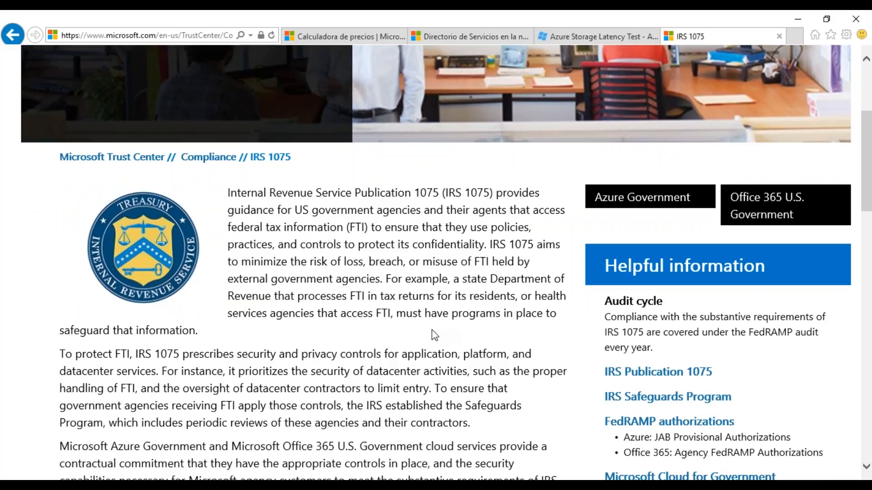
{"action": "scroll", "coordinate": [434, 335], "scroll_direction": "down", "scroll_amount": 1}
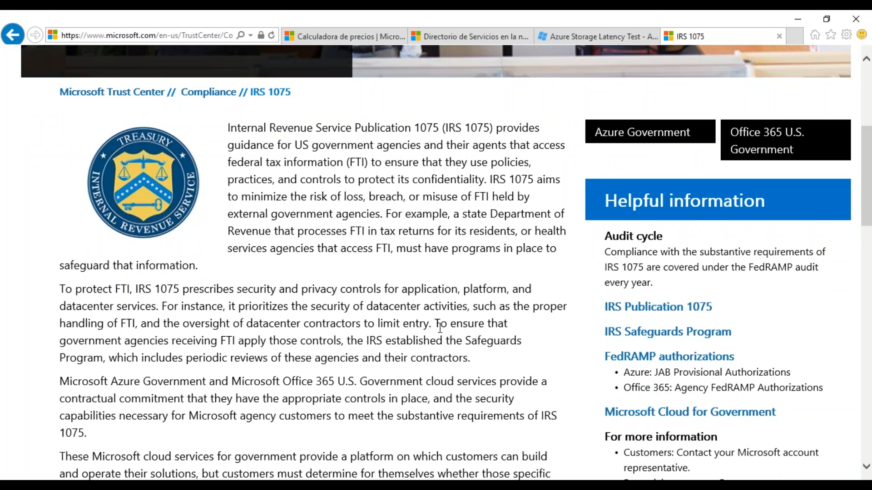
{"action": "scroll", "coordinate": [441, 328], "scroll_direction": "down", "scroll_amount": 2}
{"action": "scroll", "coordinate": [441, 327], "scroll_direction": "up", "scroll_amount": 5}
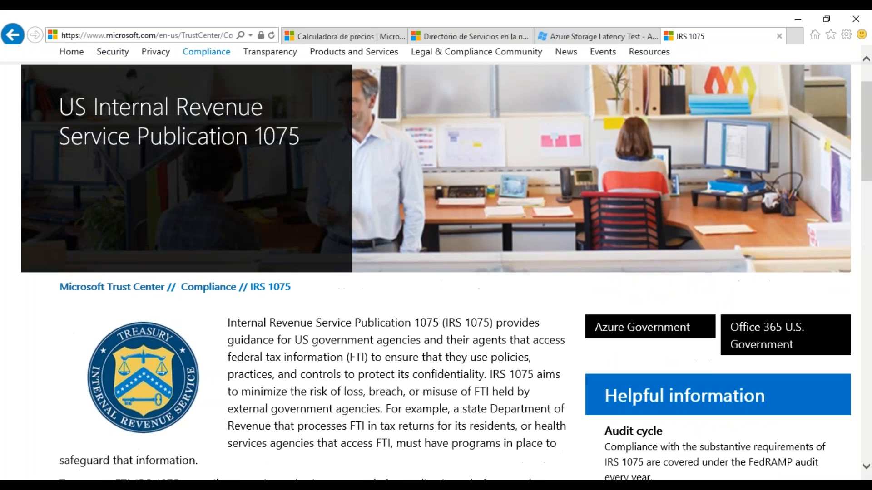
{"action": "scroll", "coordinate": [436, 272], "scroll_direction": "up", "scroll_amount": 1}
{"action": "mouse_move", "coordinate": [361, 131]}
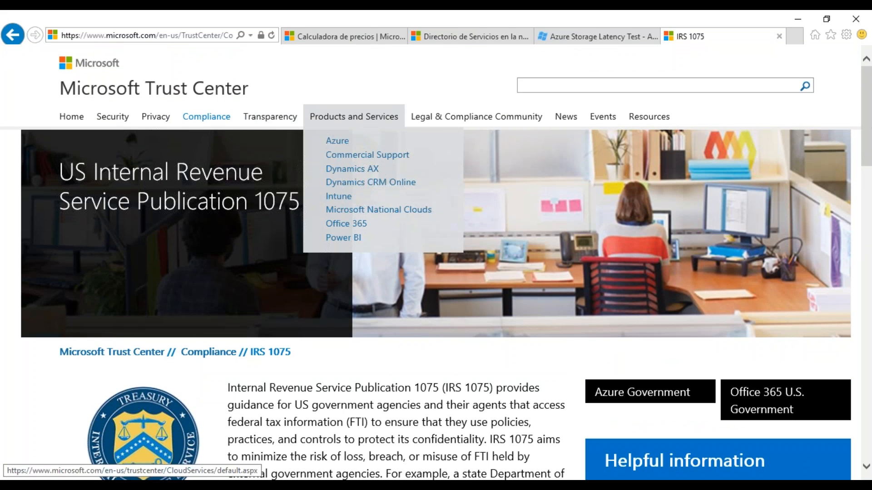
{"action": "mouse_move", "coordinate": [199, 123]}
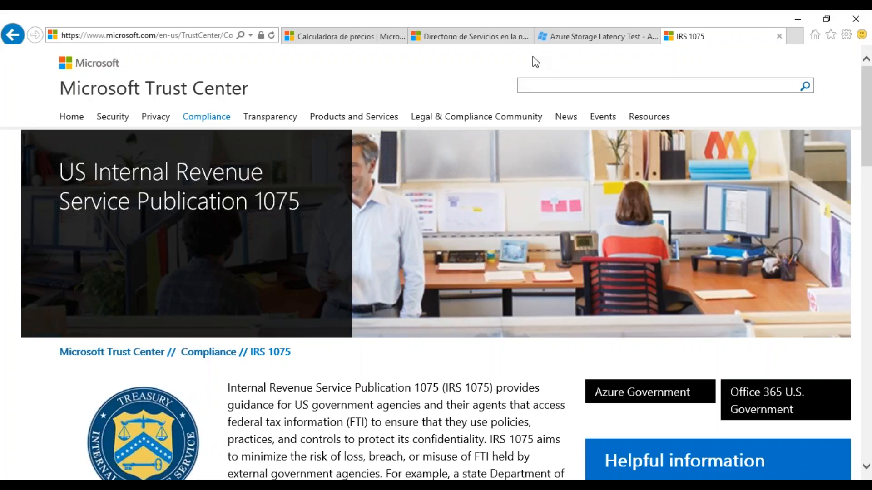
Step: Switch to the Azure Storage Latency Test page and highlight the latency of the Brazil South data center
{"action": "left_click", "coordinate": [586, 39]}
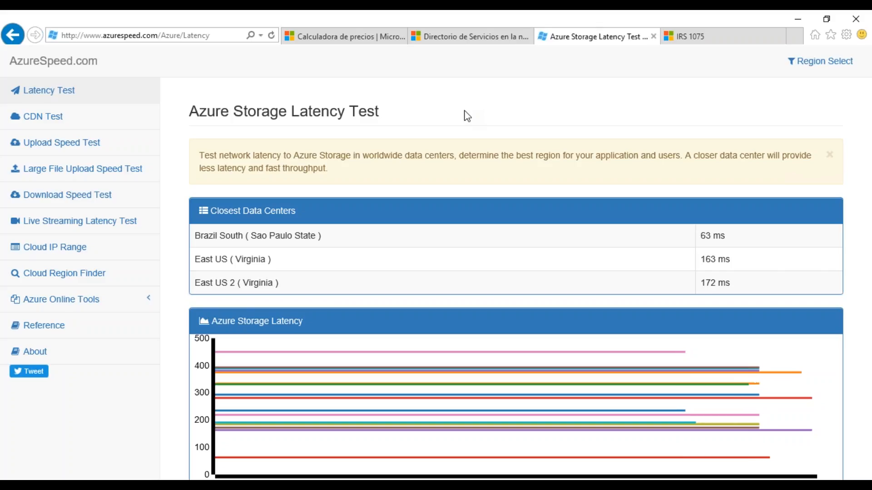
{"action": "left_click_drag", "start_coordinate": [725, 236], "coordinate": [703, 239]}
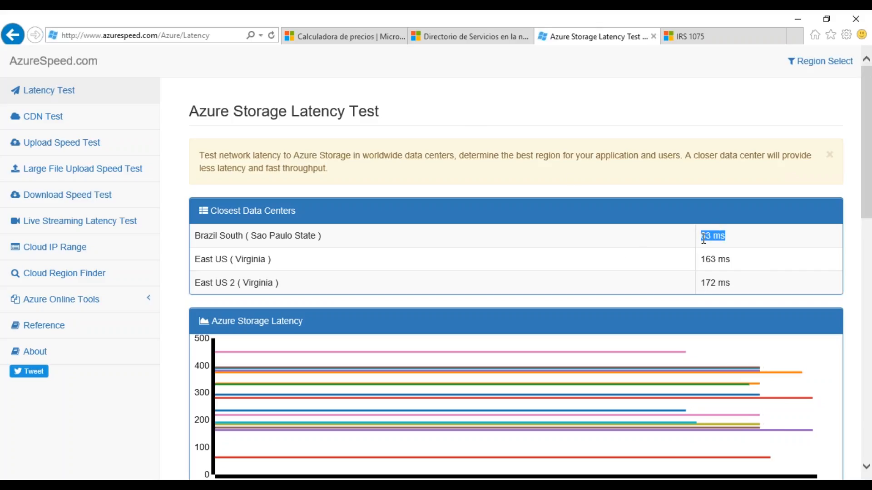
{"action": "left_click", "coordinate": [611, 245]}
Step: Switch to the Azure pricing calculator and display the Destacadas modules in the selector for adding elements
{"action": "left_click", "coordinate": [325, 36]}
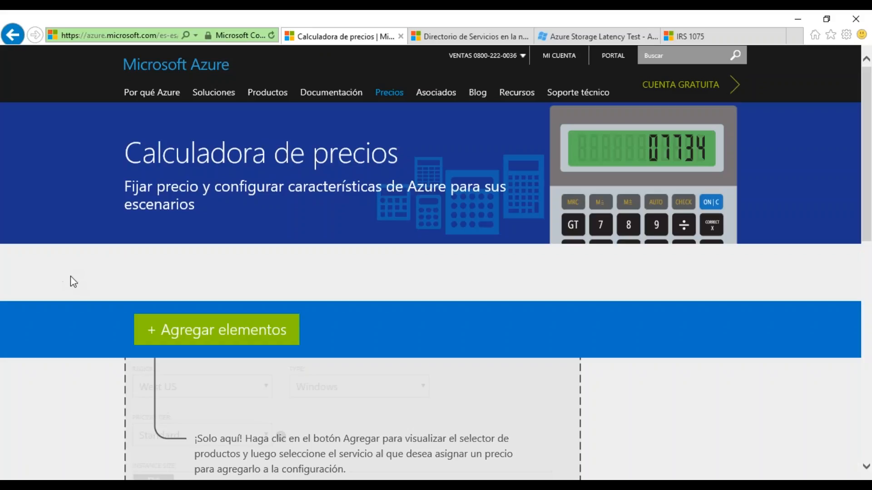
{"action": "scroll", "coordinate": [77, 294], "scroll_direction": "down", "scroll_amount": 3}
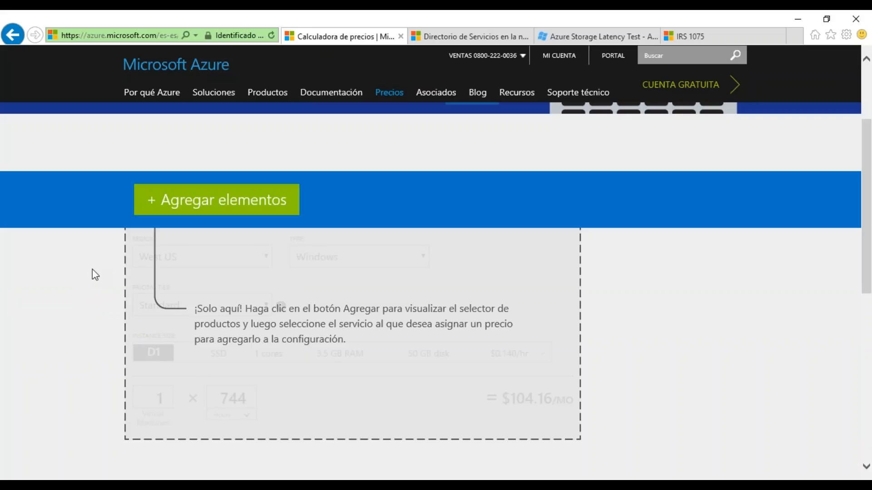
{"action": "left_click", "coordinate": [233, 210]}
{"action": "scroll", "coordinate": [106, 288], "scroll_direction": "down", "scroll_amount": 2}
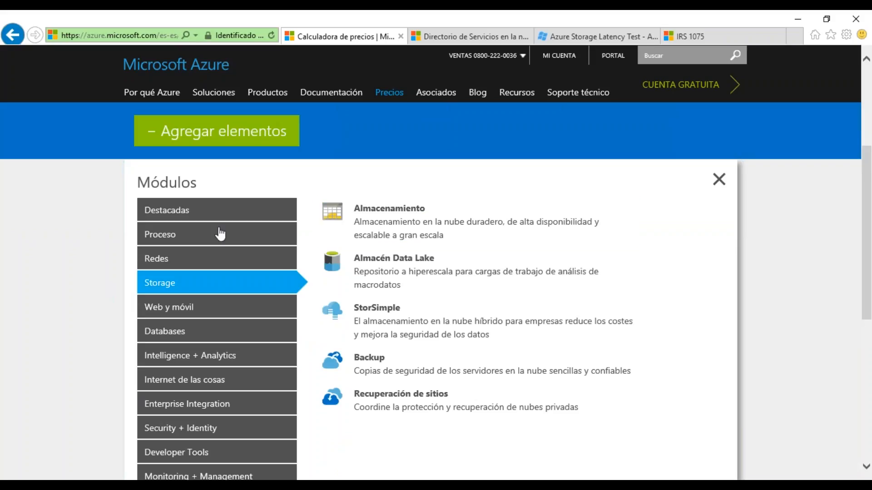
{"action": "left_click", "coordinate": [206, 219]}
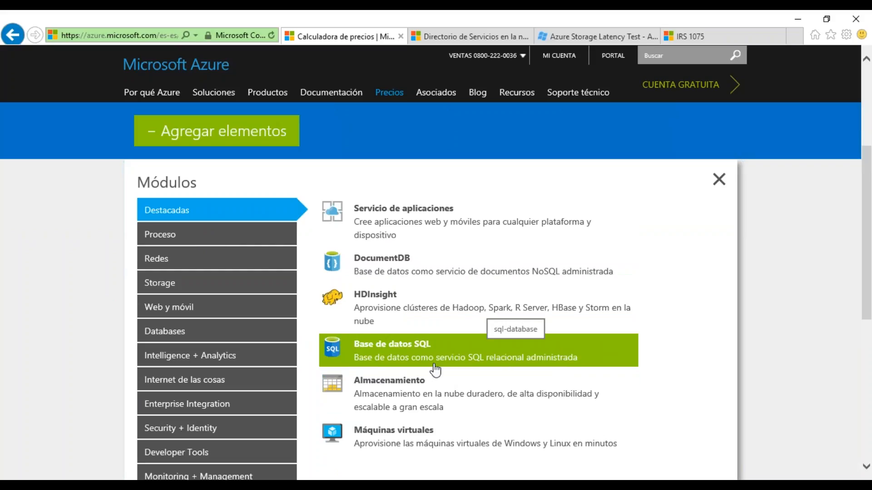
Step: Add the Almacenamiento module to the estimate and set its region to Sur de Brasil
{"action": "left_click", "coordinate": [381, 393]}
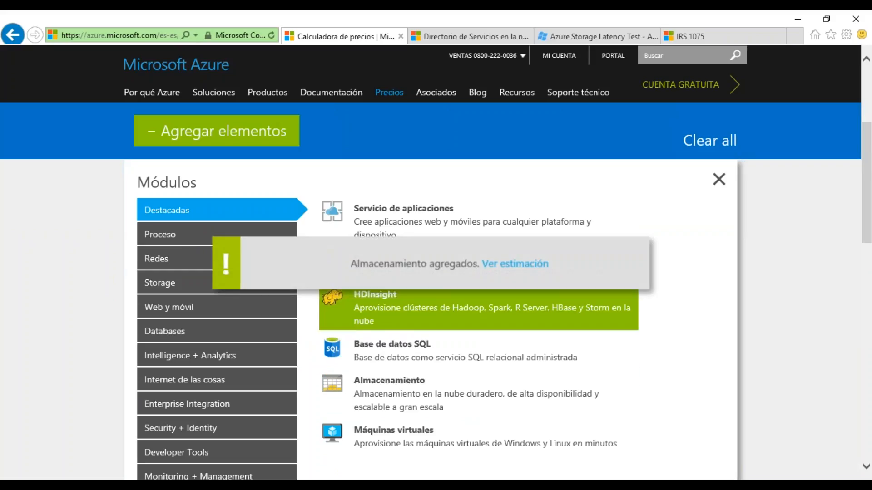
{"action": "left_click", "coordinate": [719, 179]}
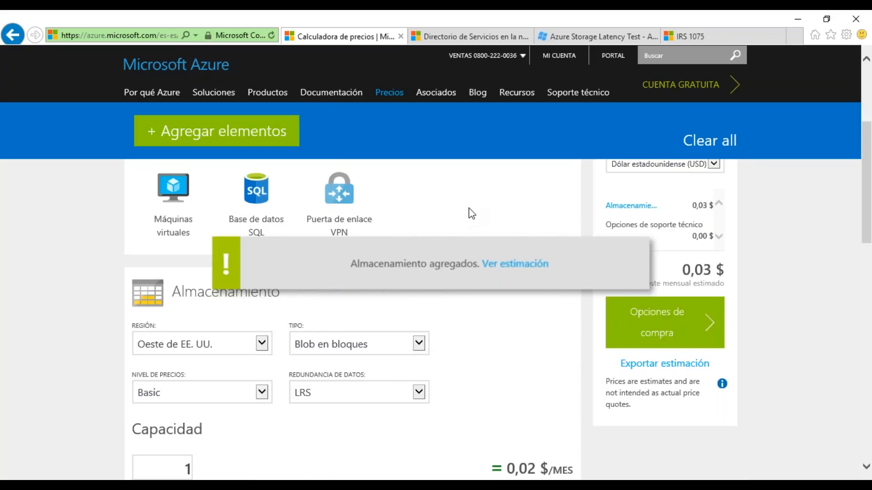
{"action": "scroll", "coordinate": [468, 226], "scroll_direction": "down", "scroll_amount": 1}
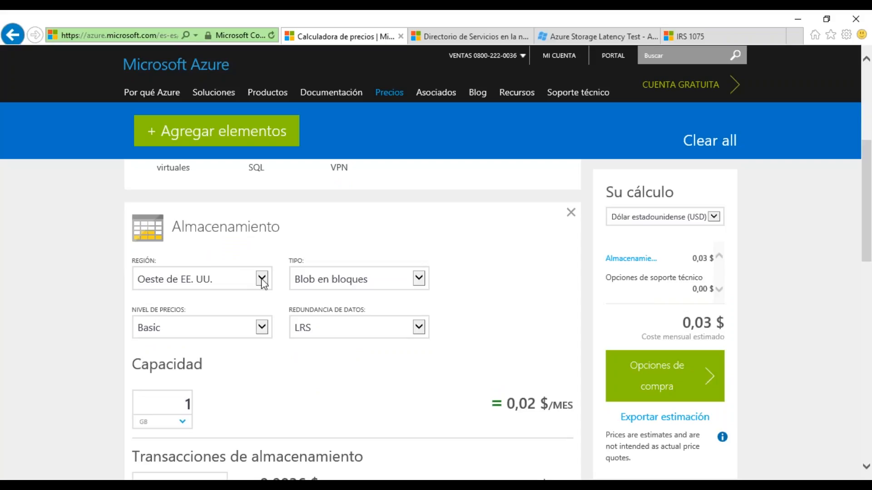
{"action": "left_click", "coordinate": [262, 278]}
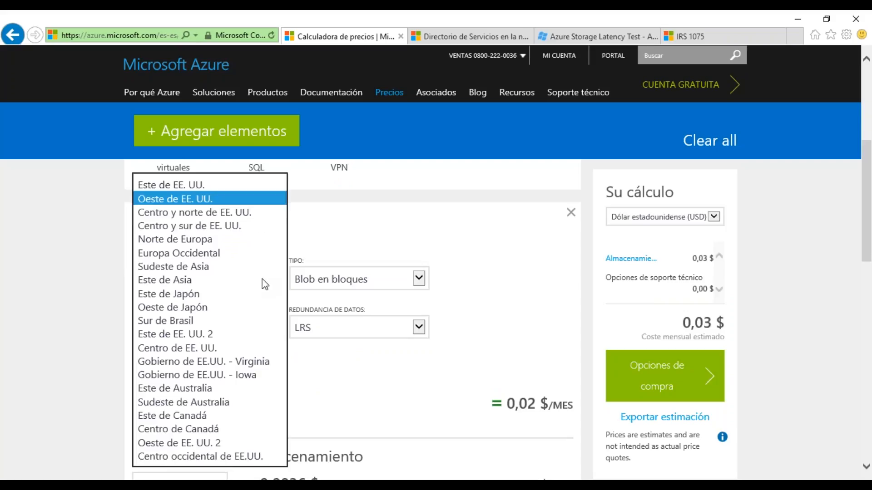
{"action": "left_click", "coordinate": [181, 322]}
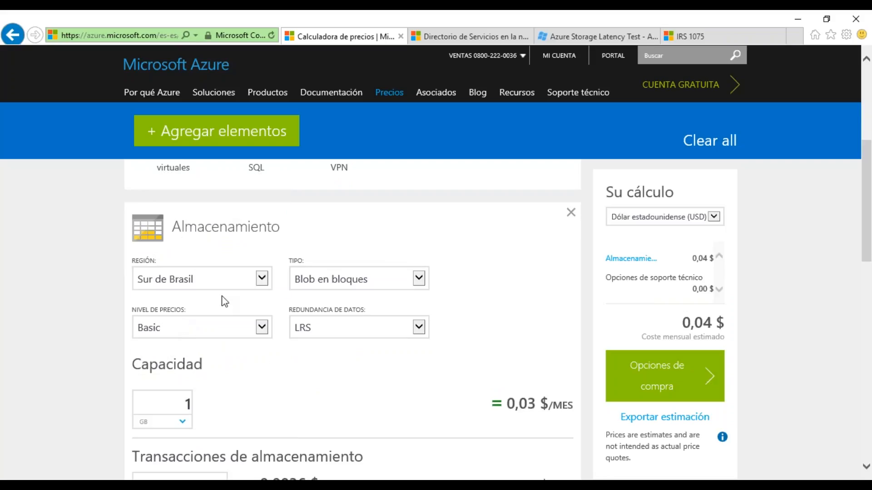
Step: Review the storage element's type, pricing tier and data redundancy options, keeping Blob en bloques, Basic and LRS
{"action": "left_click", "coordinate": [326, 280]}
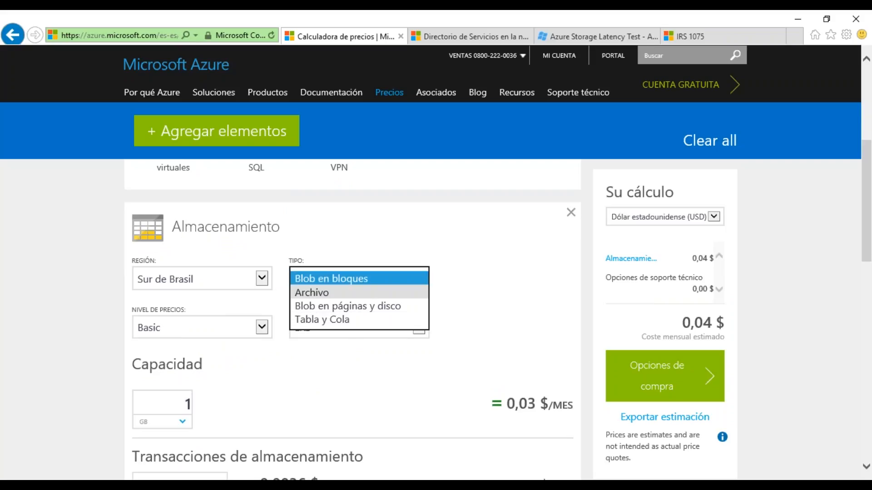
{"action": "left_click", "coordinate": [391, 282]}
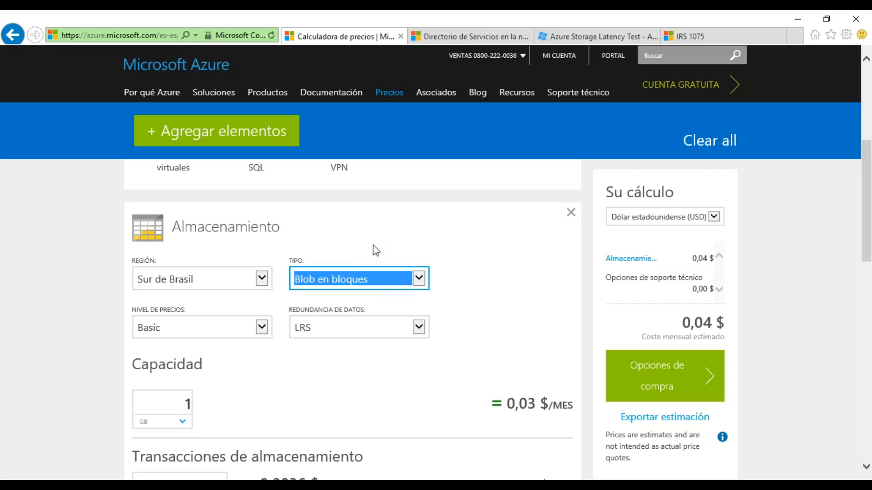
{"action": "left_click", "coordinate": [249, 334]}
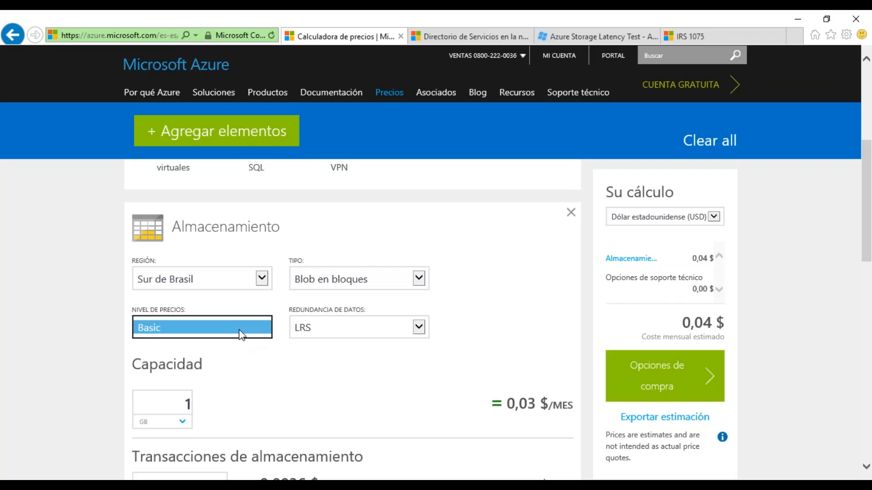
{"action": "left_click", "coordinate": [293, 350]}
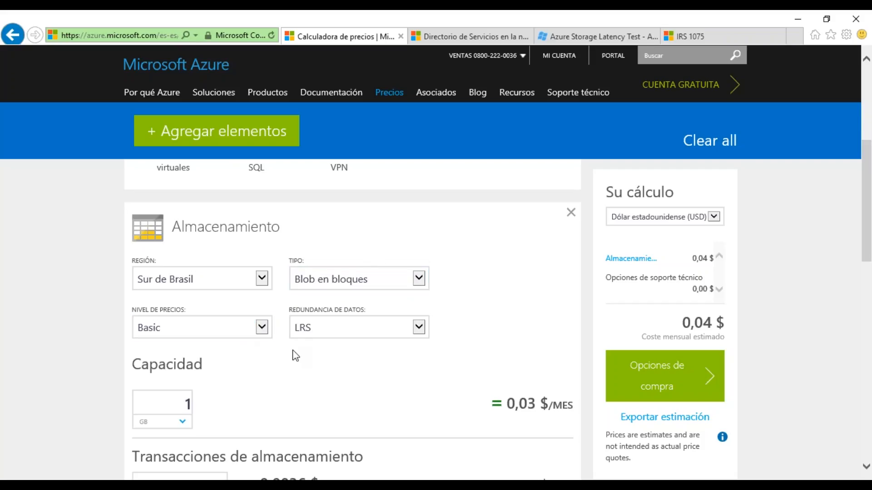
{"action": "left_click", "coordinate": [408, 327]}
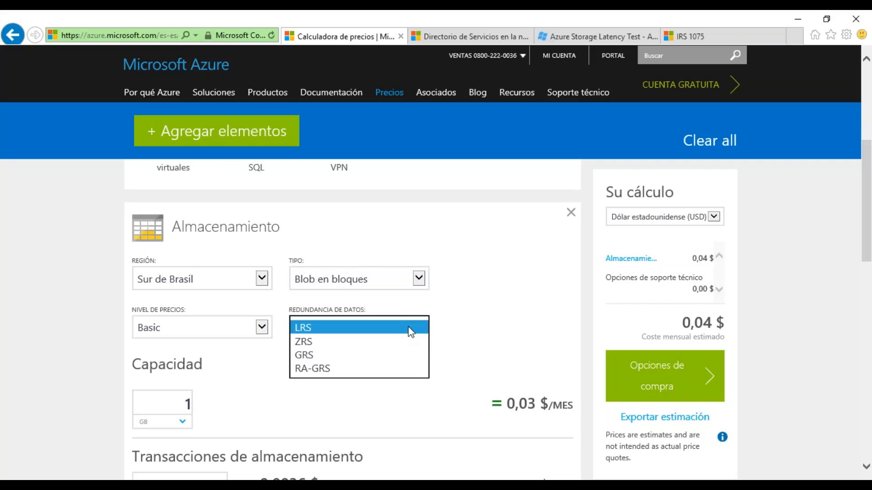
{"action": "left_click", "coordinate": [355, 329]}
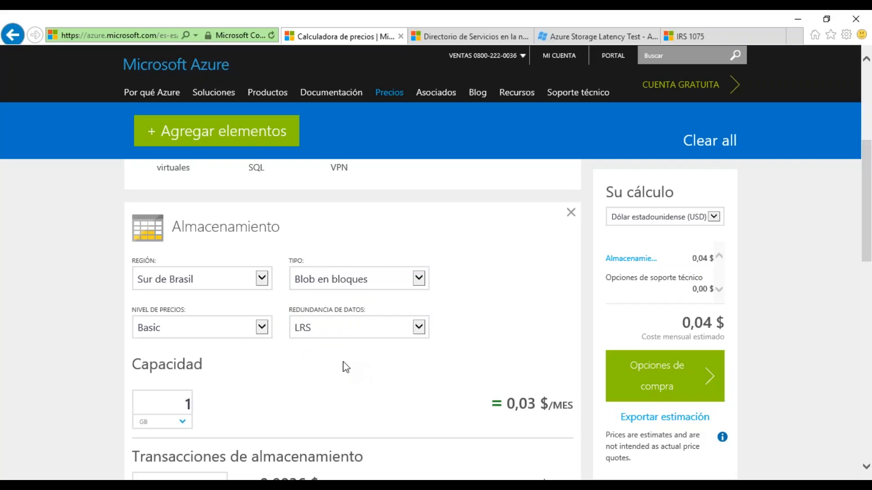
Step: Set the storage capacity to 100 GB
{"action": "scroll", "coordinate": [344, 368], "scroll_direction": "down", "scroll_amount": 1}
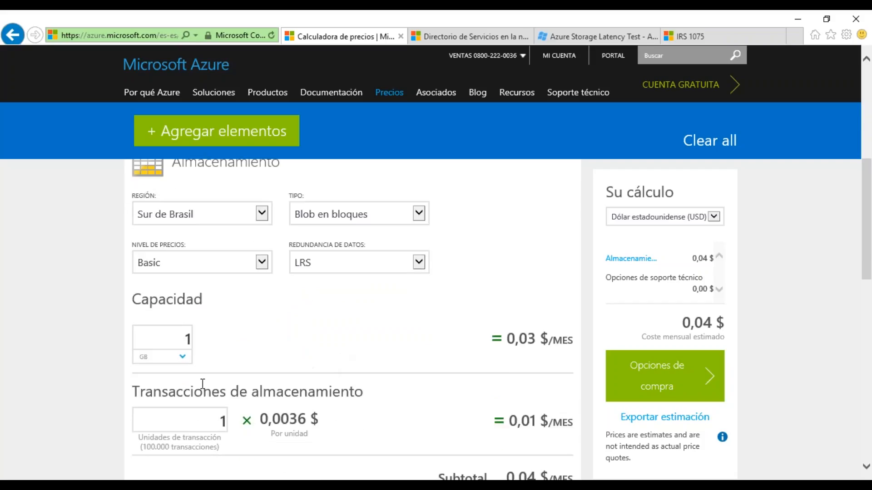
{"action": "left_click", "coordinate": [183, 357]}
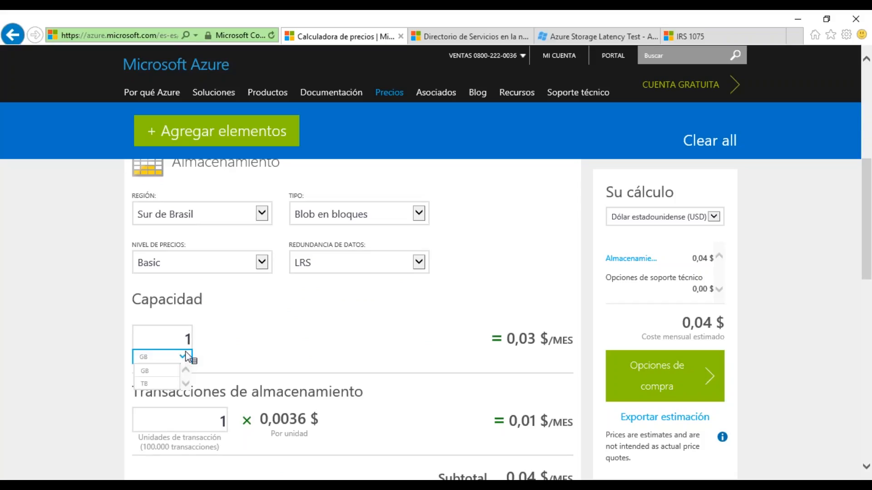
{"action": "left_click", "coordinate": [189, 339]}
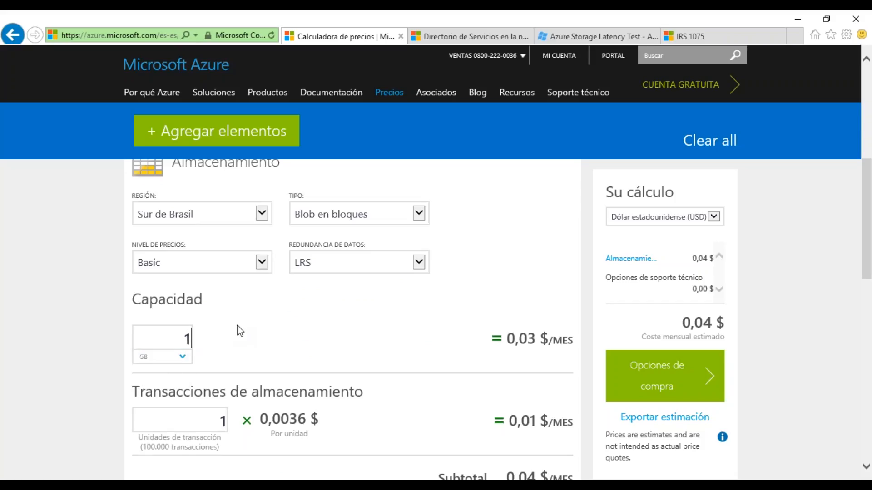
{"action": "type", "text": "00"}
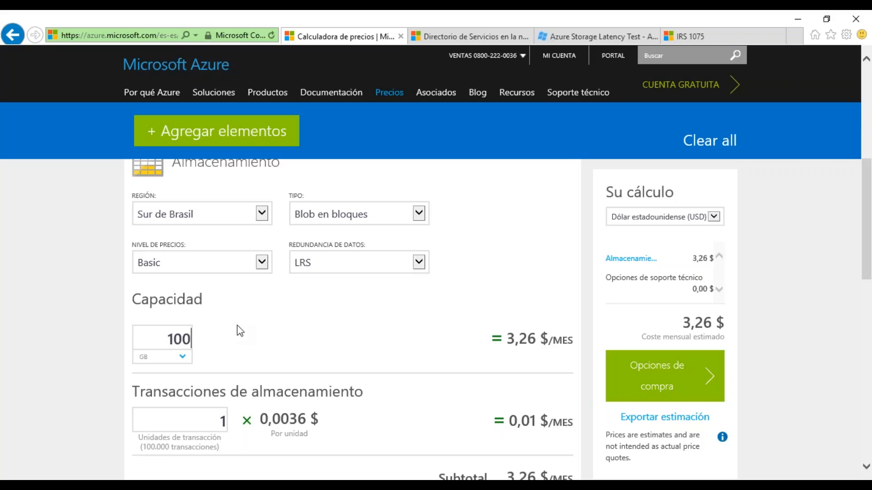
Step: Review the currencies available for the estimate and keep Dólar estadounidense (USD)
{"action": "scroll", "coordinate": [449, 330], "scroll_direction": "down", "scroll_amount": 1}
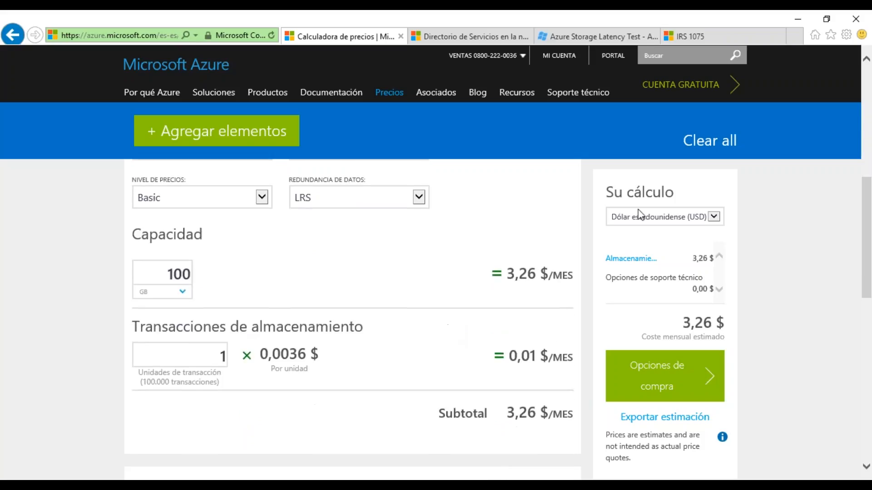
{"action": "left_click", "coordinate": [673, 219]}
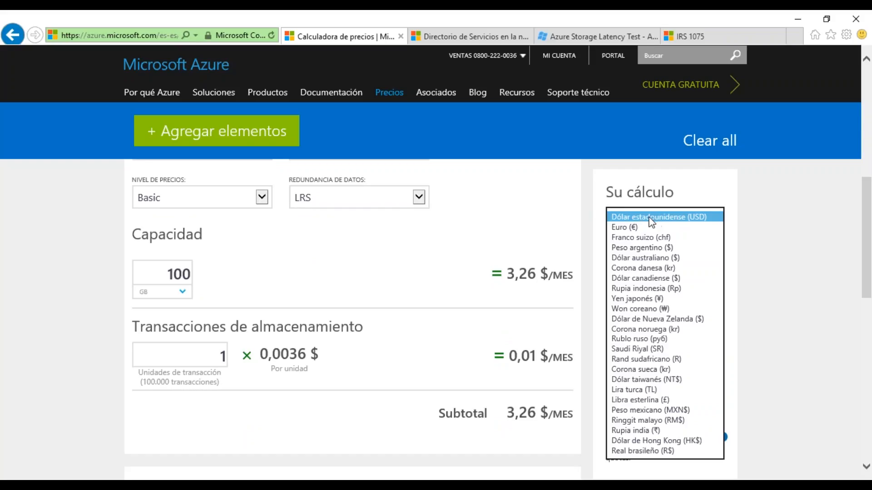
{"action": "left_click", "coordinate": [659, 221]}
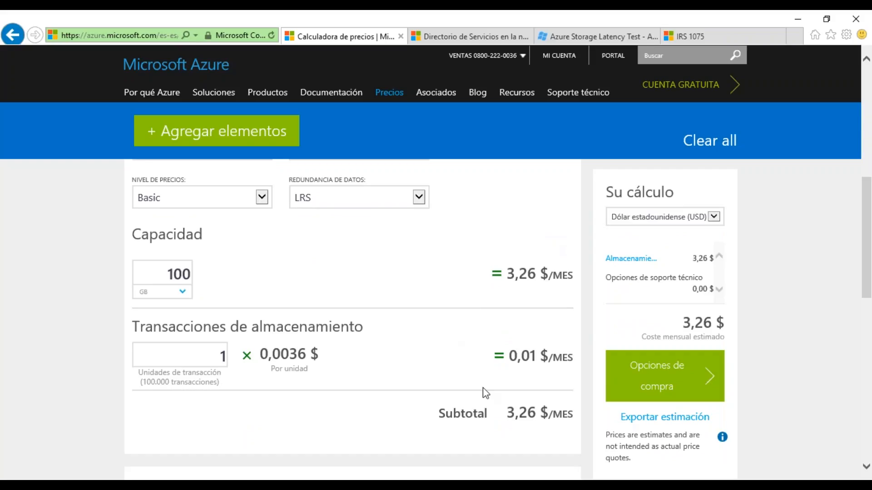
Step: Set the storage transactions to 10 units and highlight the storage subtotal
{"action": "left_click", "coordinate": [229, 358]}
{"action": "type", "text": "0"}
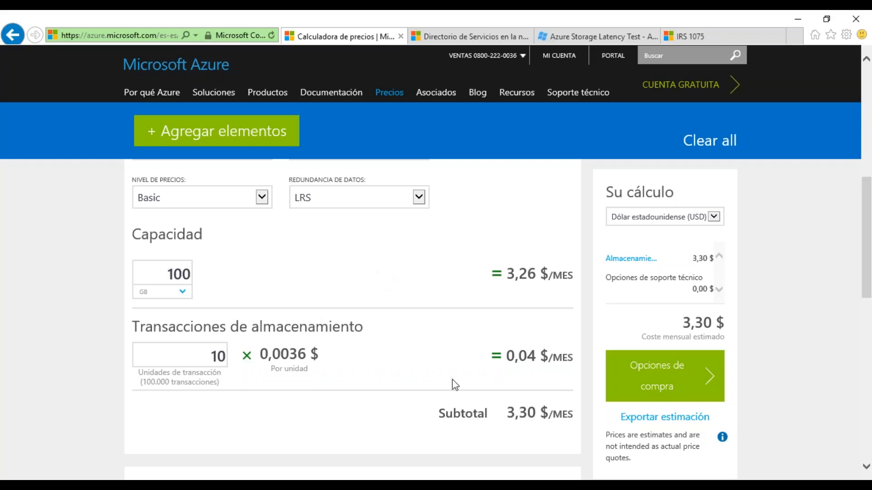
{"action": "left_click_drag", "start_coordinate": [503, 413], "coordinate": [538, 412]}
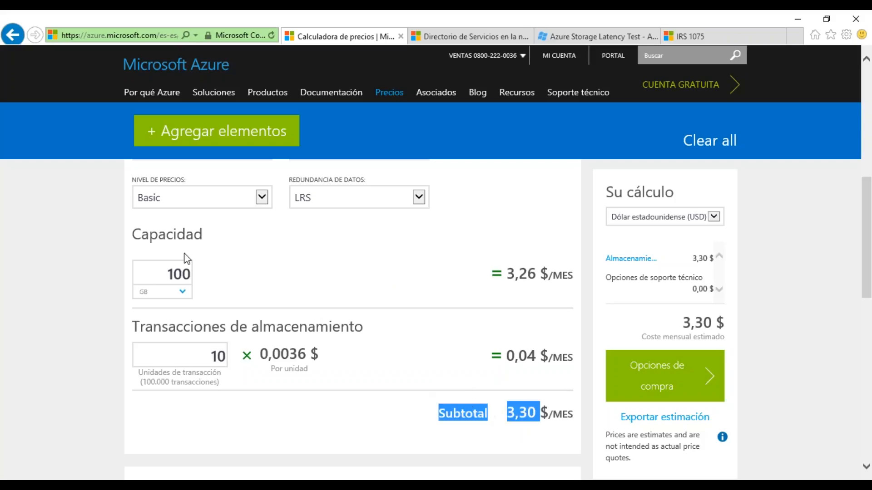
Step: Try a storage capacity of 1000 GB, then restore 100 GB and highlight the subtotal
{"action": "left_click", "coordinate": [189, 272]}
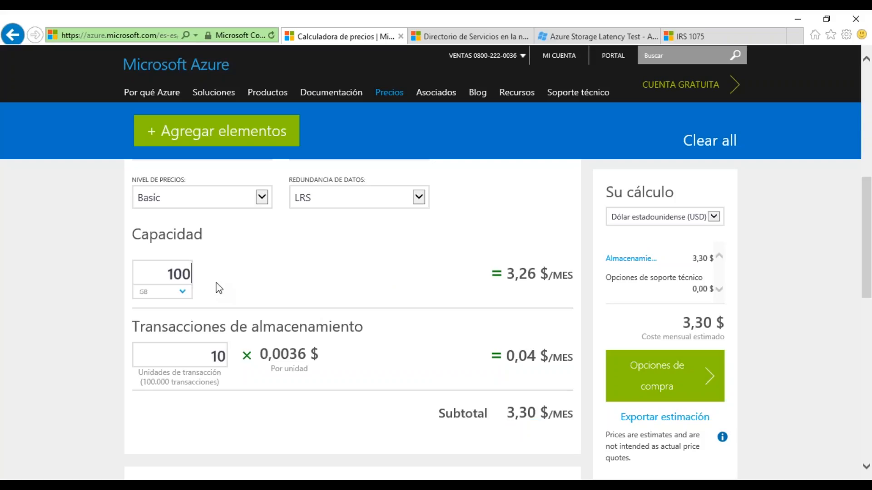
{"action": "type", "text": "0"}
{"action": "key", "text": "shift+Left"}
{"action": "key", "text": "shift+Left"}
{"action": "key", "text": "shift+Left"}
{"action": "key", "text": "shift+Left"}
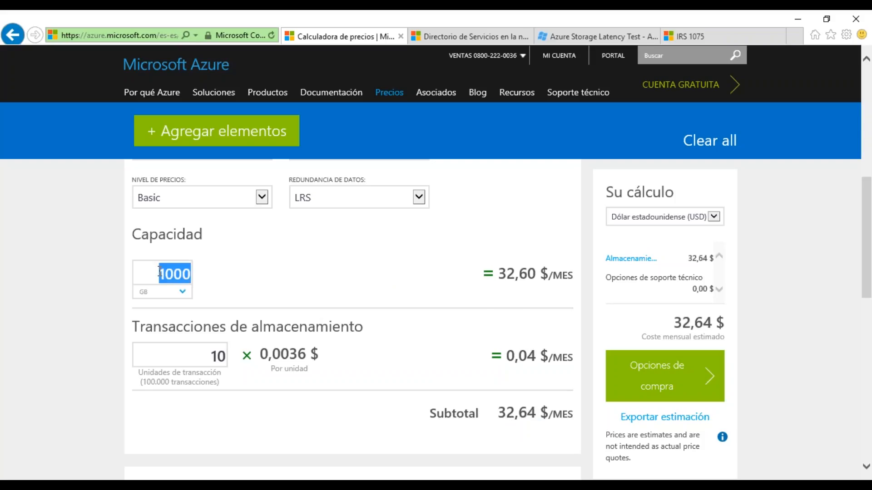
{"action": "key", "text": "BackSpace"}
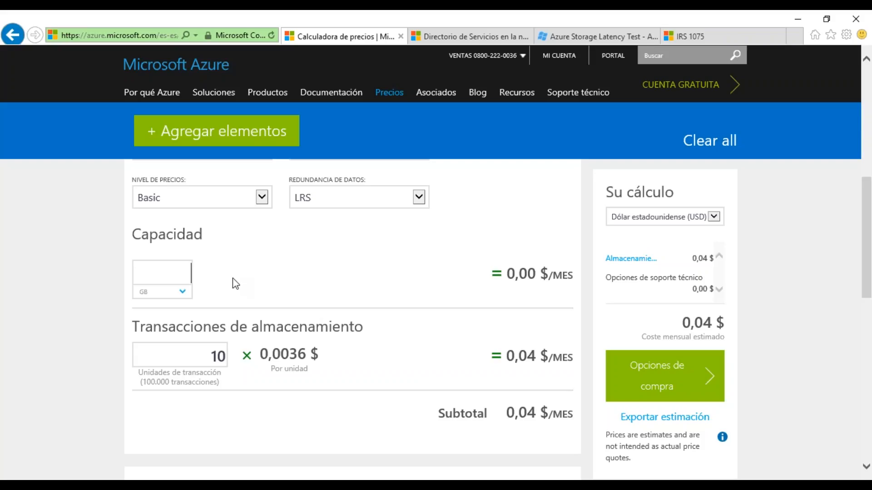
{"action": "type", "text": "100"}
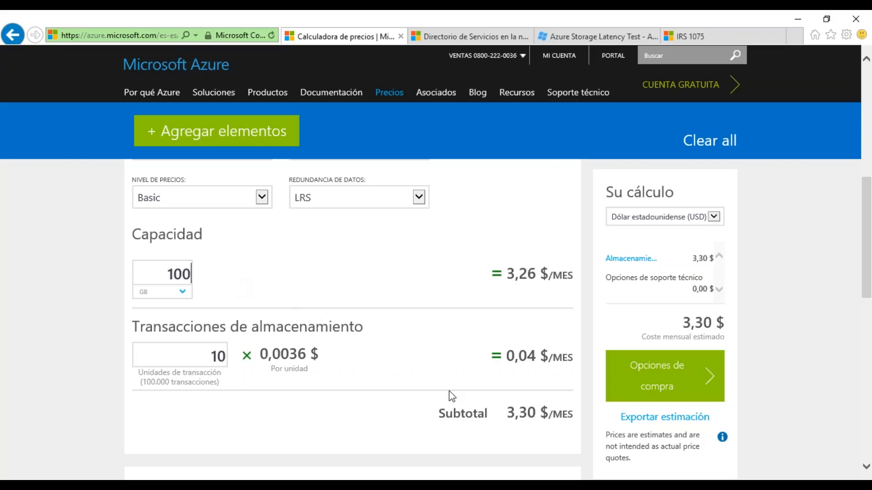
{"action": "left_click_drag", "start_coordinate": [508, 414], "coordinate": [524, 414]}
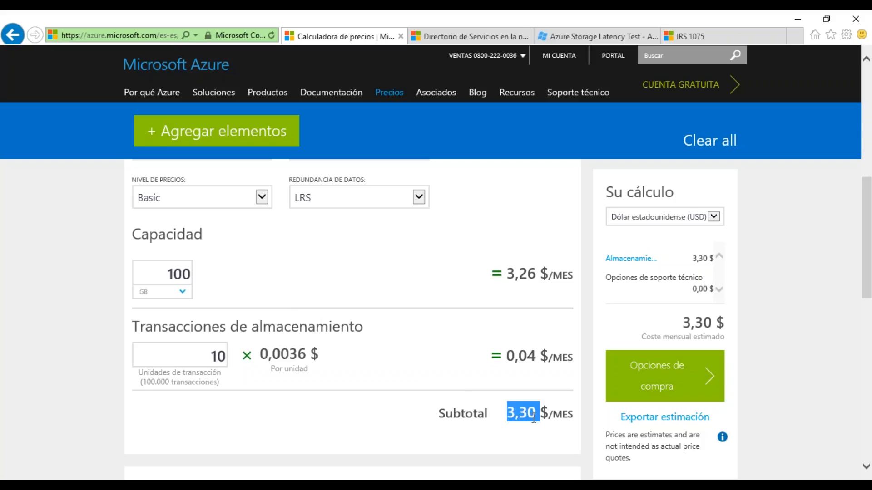
{"action": "left_click", "coordinate": [508, 410]}
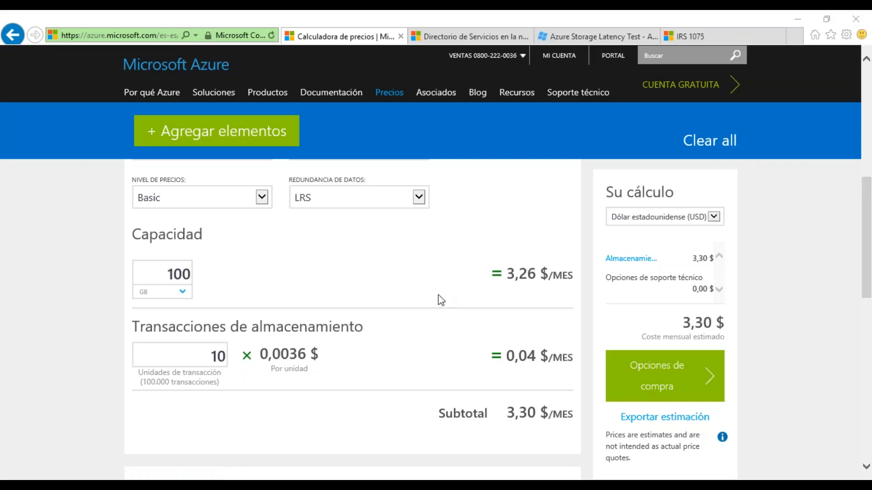
Step: Remove the Almacenamiento element from the estimate
{"action": "scroll", "coordinate": [424, 305], "scroll_direction": "up", "scroll_amount": 5}
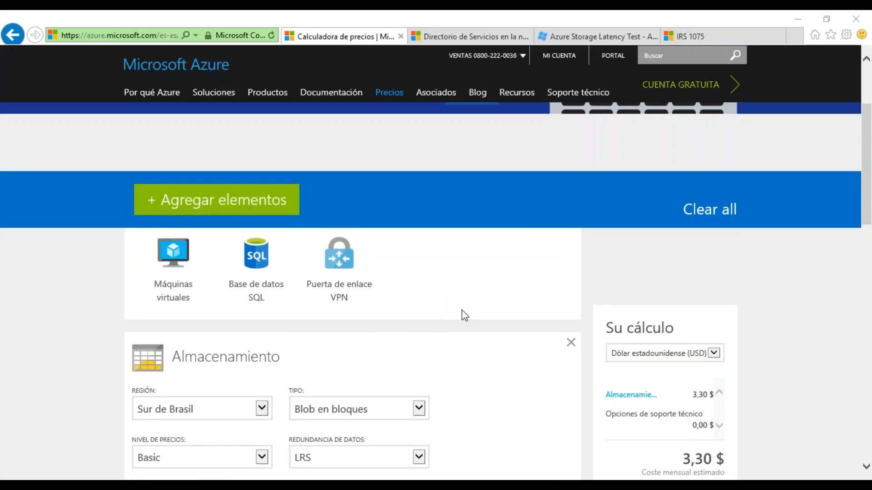
{"action": "scroll", "coordinate": [437, 312], "scroll_direction": "down", "scroll_amount": 3}
{"action": "left_click", "coordinate": [572, 280]}
Step: Add the Máquinas virtuales module to the estimate and set its region to Sur de Brasil
{"action": "scroll", "coordinate": [241, 276], "scroll_direction": "up", "scroll_amount": 3}
{"action": "left_click", "coordinate": [227, 268]}
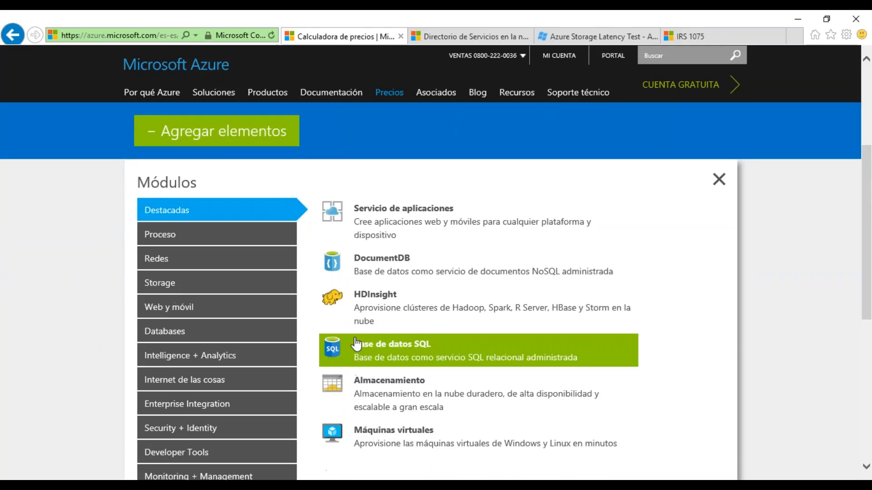
{"action": "left_click", "coordinate": [394, 436]}
{"action": "left_click", "coordinate": [719, 179]}
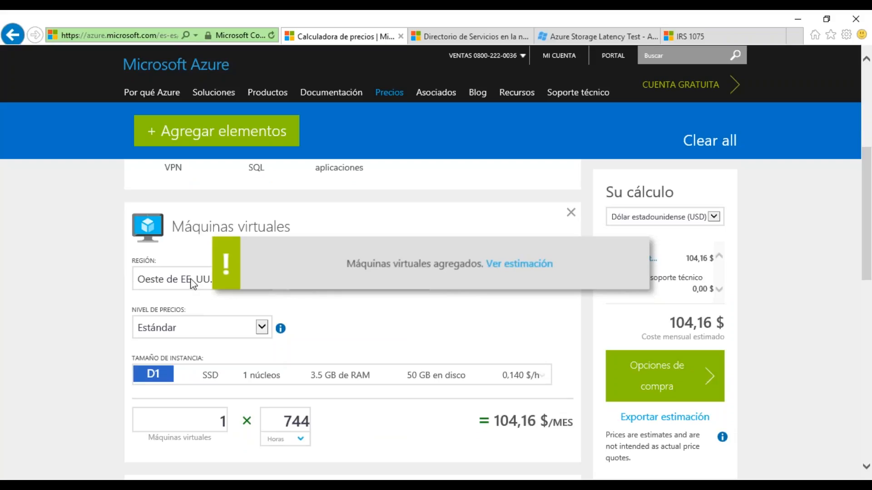
{"action": "left_click", "coordinate": [194, 282]}
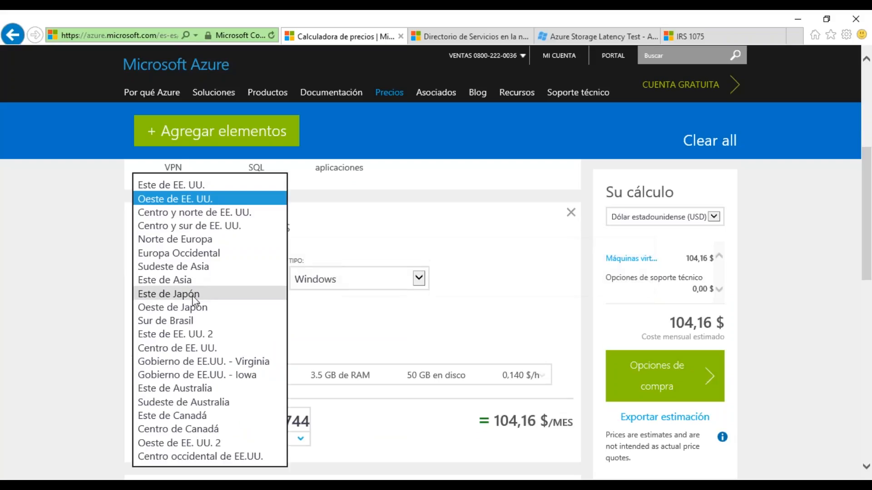
{"action": "left_click", "coordinate": [191, 320]}
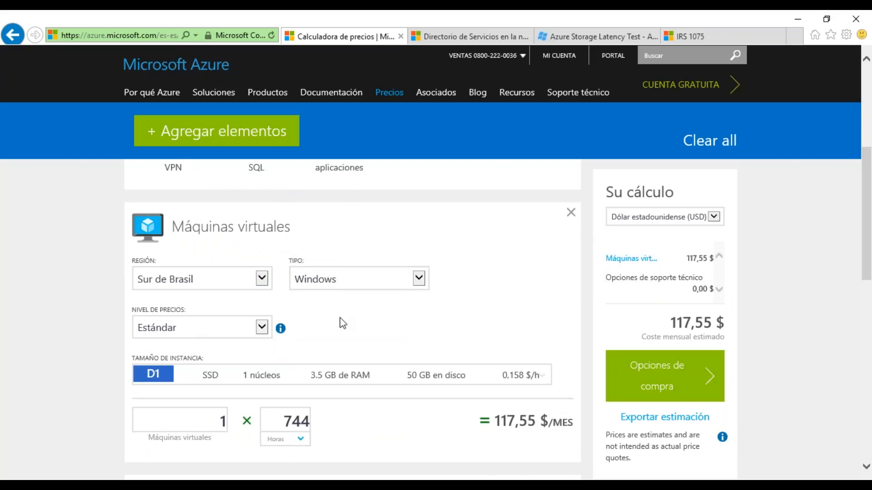
Step: Try SQL Server as the virtual machine type to check its monthly cost, and set the type back to Windows
{"action": "left_click", "coordinate": [363, 284]}
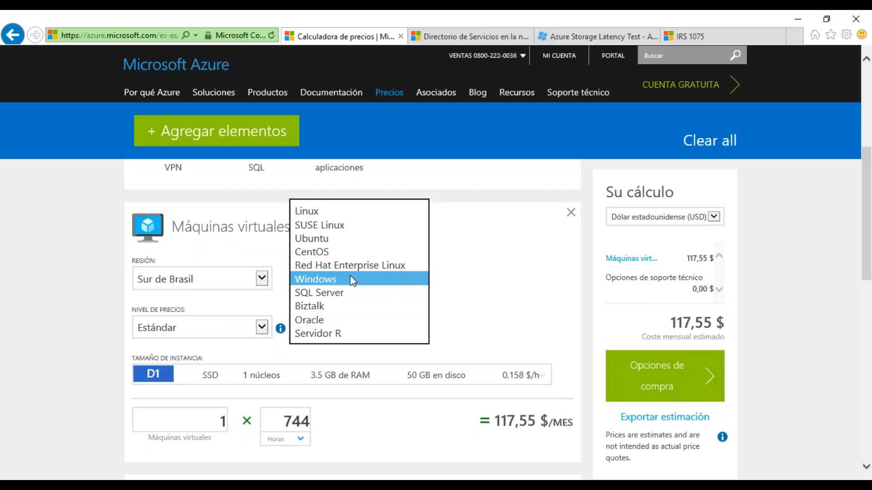
{"action": "left_click", "coordinate": [335, 293]}
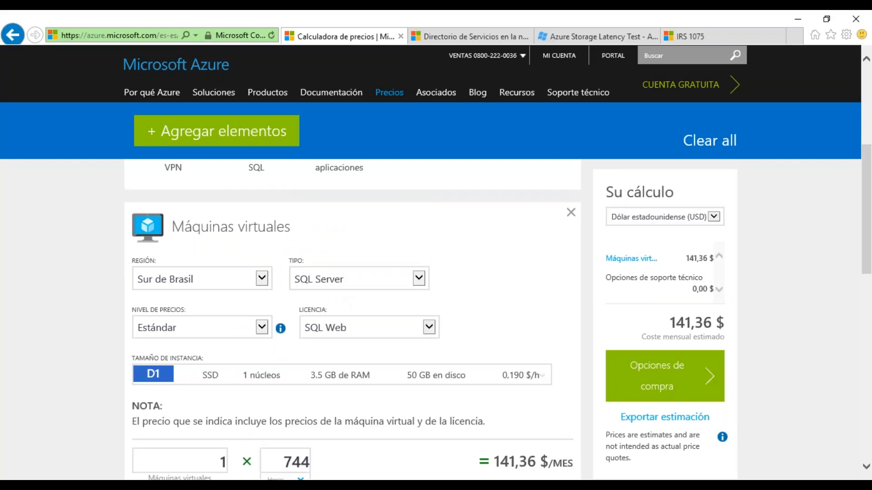
{"action": "left_click_drag", "start_coordinate": [498, 462], "coordinate": [528, 463]}
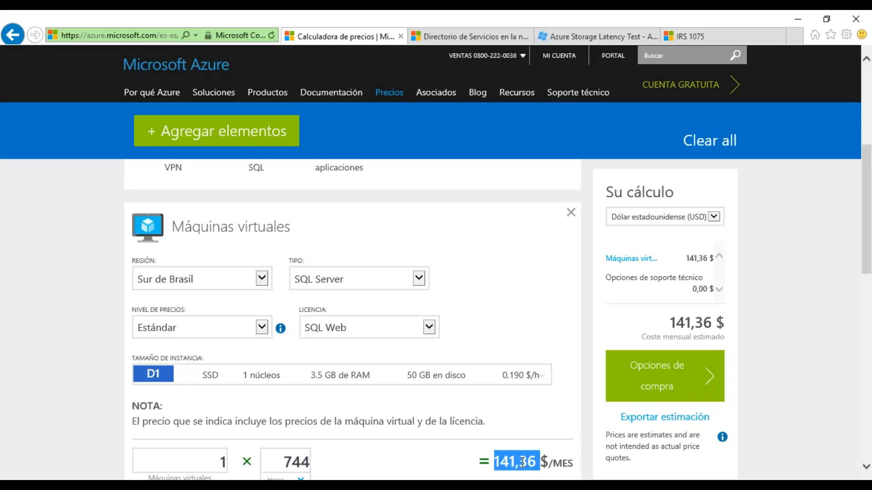
{"action": "left_click", "coordinate": [519, 464]}
{"action": "left_click", "coordinate": [378, 287]}
{"action": "left_click", "coordinate": [317, 265]}
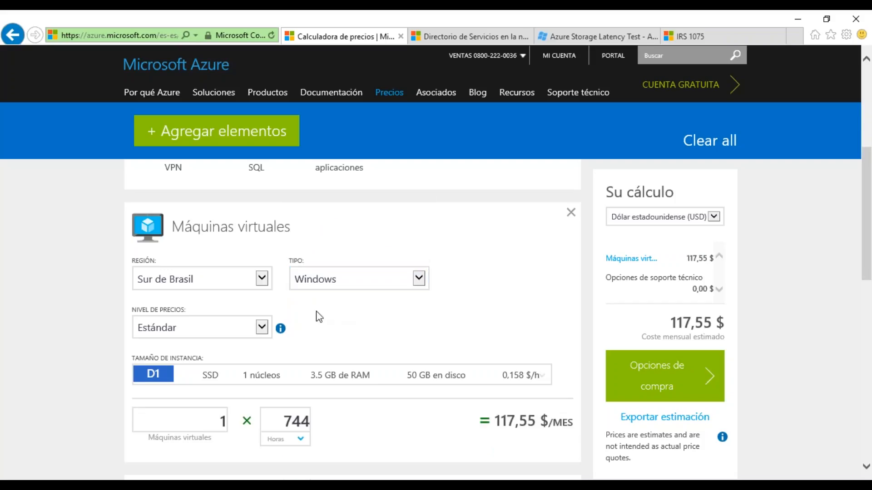
Step: Review the list of available virtual machine instance sizes and keep D1 selected
{"action": "scroll", "coordinate": [321, 321], "scroll_direction": "down", "scroll_amount": 3}
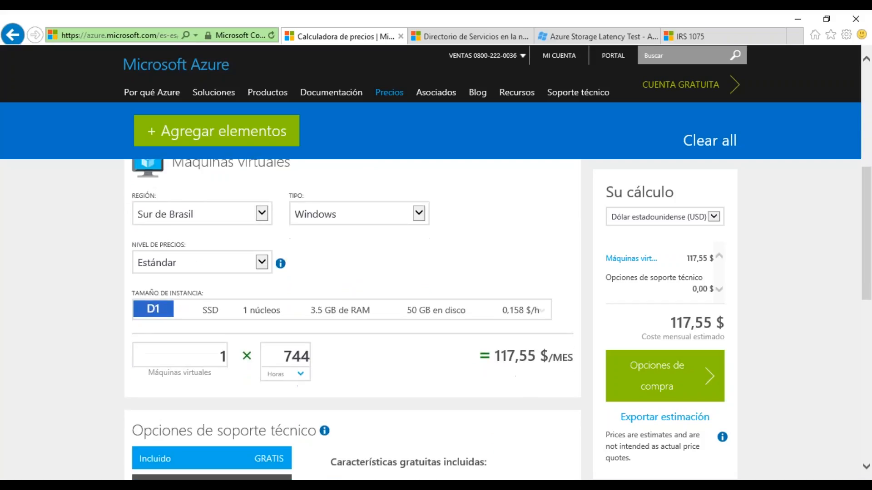
{"action": "left_click", "coordinate": [364, 313]}
{"action": "scroll", "coordinate": [376, 251], "scroll_direction": "down", "scroll_amount": 5}
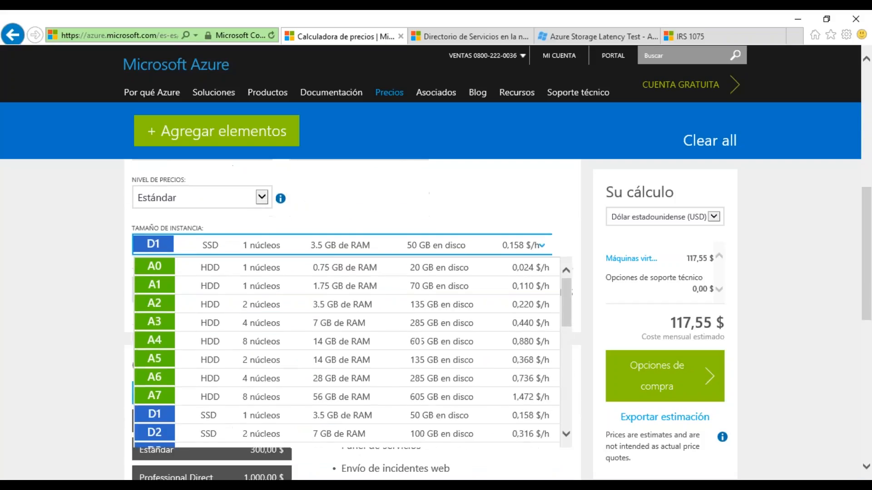
{"action": "scroll", "coordinate": [376, 288], "scroll_direction": "up", "scroll_amount": 3}
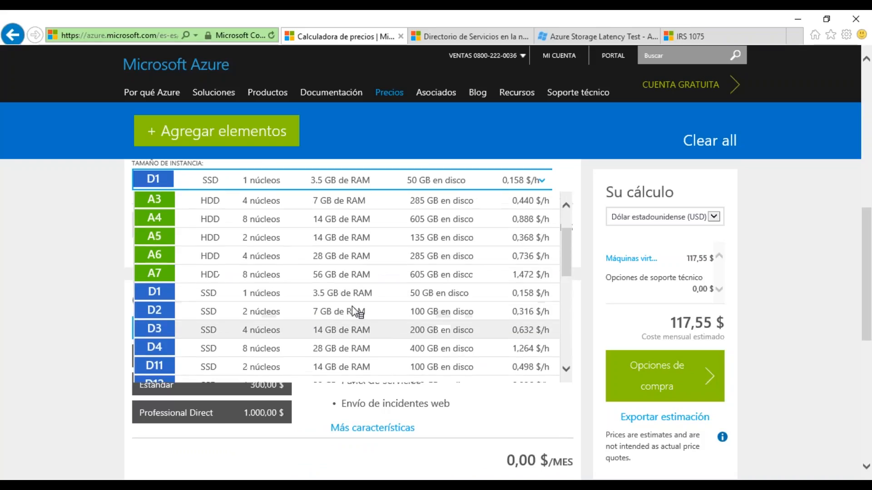
{"action": "left_click", "coordinate": [345, 295]}
{"action": "scroll", "coordinate": [66, 313], "scroll_direction": "up", "scroll_amount": 3}
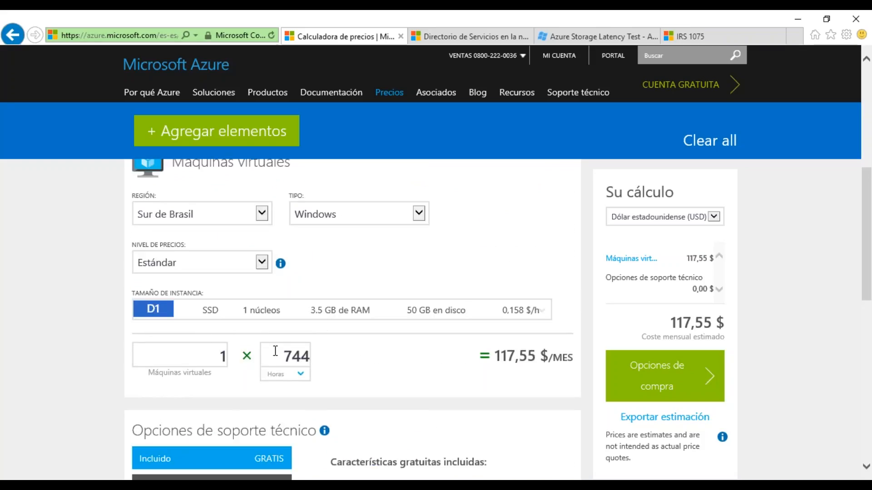
Step: Set the virtual machine's monthly usage to 100 hours
{"action": "left_click_drag", "start_coordinate": [279, 356], "coordinate": [309, 353]}
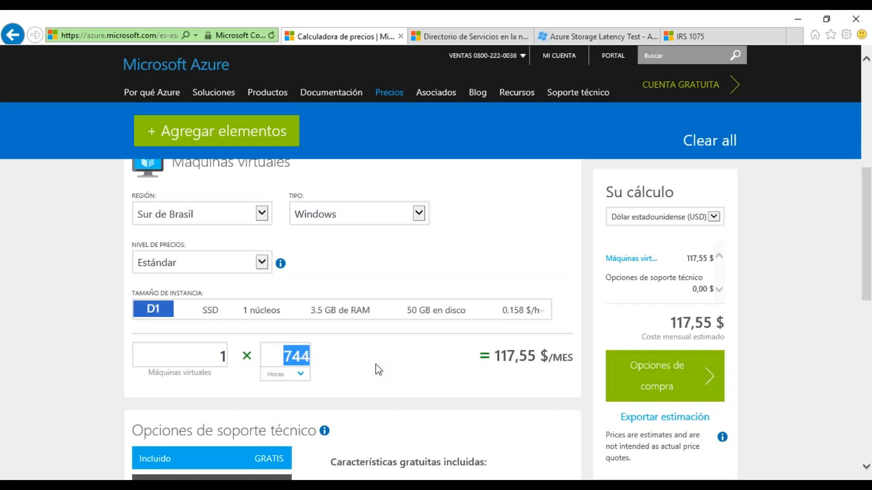
{"action": "left_click", "coordinate": [288, 359]}
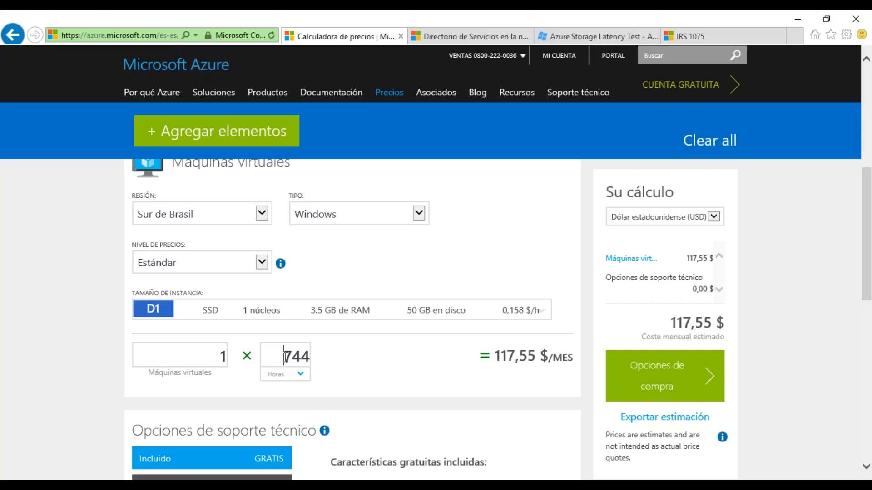
{"action": "left_click", "coordinate": [305, 358]}
{"action": "left_click_drag", "start_coordinate": [310, 358], "coordinate": [283, 358]}
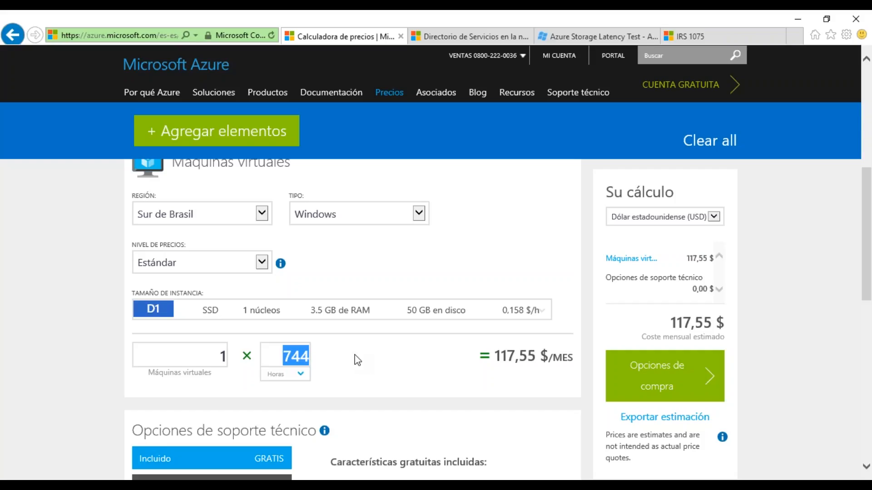
{"action": "type", "text": "100"}
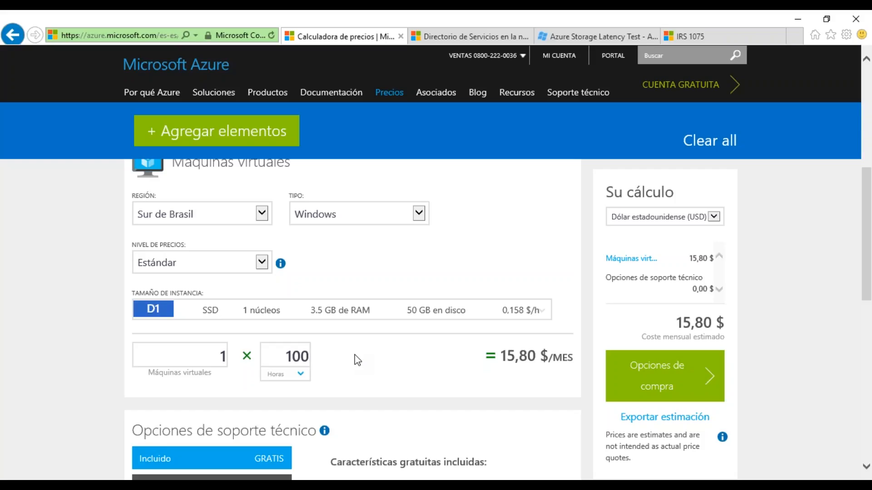
Step: Try the Este de EE. UU. region, highlight its monthly cost, and set the region back to Sur de Brasil
{"action": "left_click", "coordinate": [226, 214]}
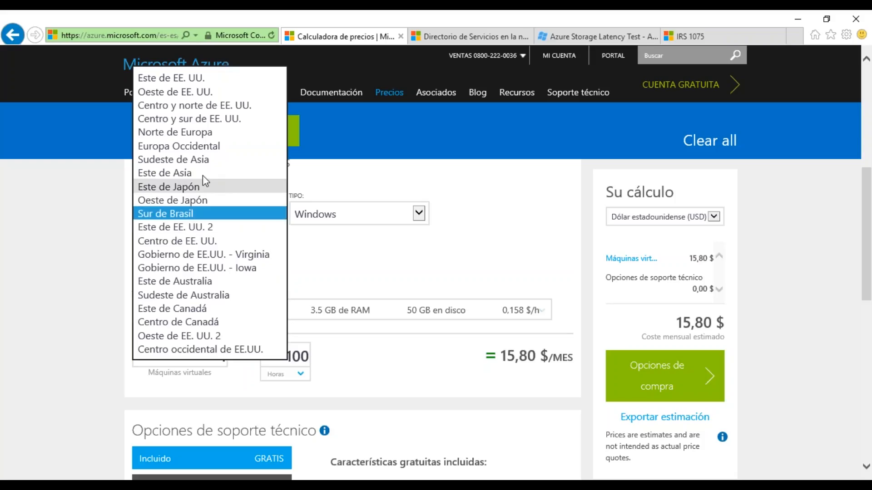
{"action": "left_click", "coordinate": [211, 80]}
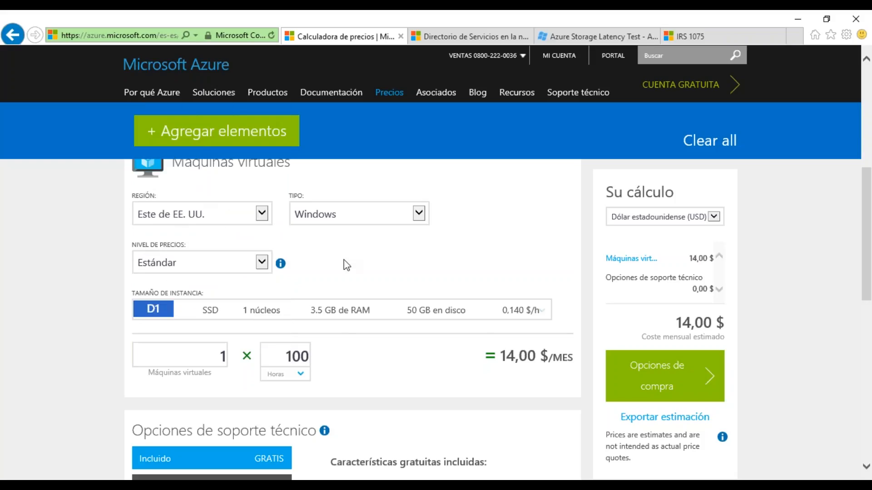
{"action": "left_click_drag", "start_coordinate": [501, 355], "coordinate": [540, 357]}
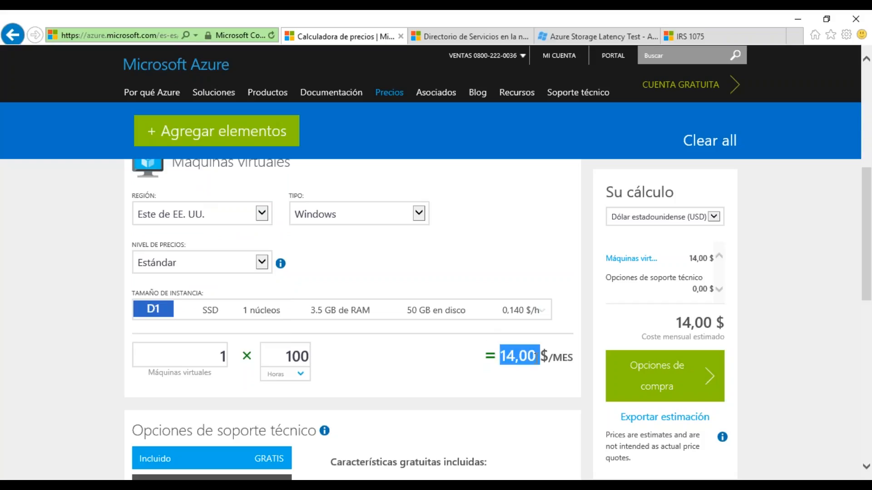
{"action": "left_click", "coordinate": [225, 218]}
{"action": "left_click", "coordinate": [194, 323]}
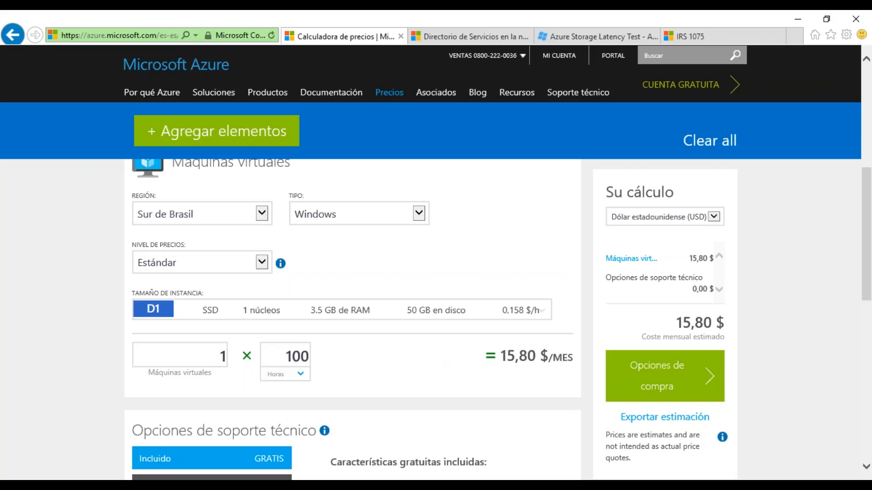
Step: Set the virtual machine's region to Este de EE. UU. 2
{"action": "left_click", "coordinate": [261, 213]}
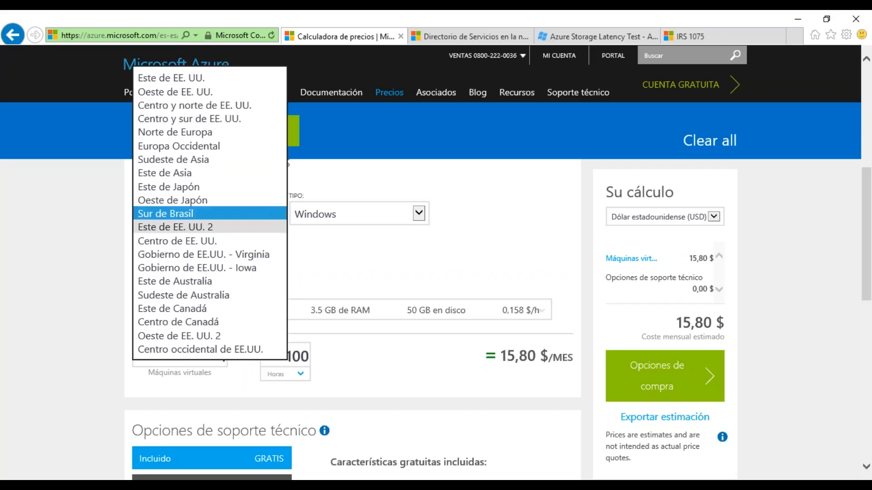
{"action": "left_click", "coordinate": [192, 229]}
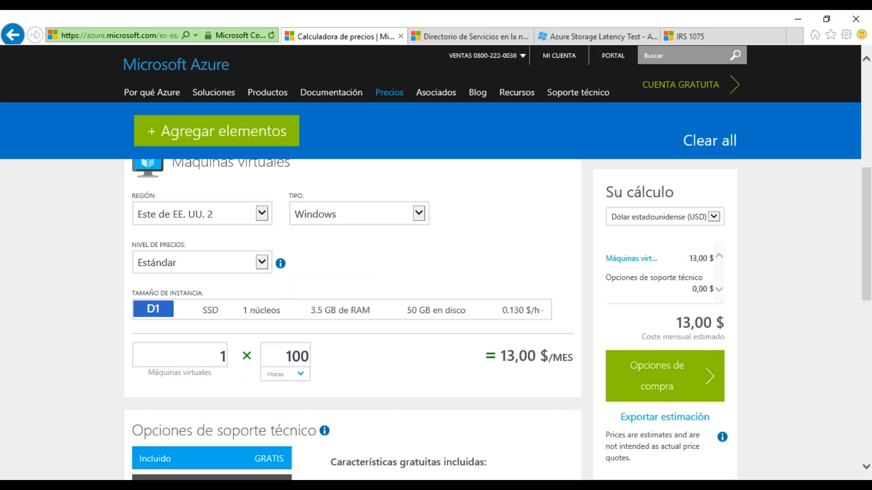
Step: Set the virtual machine type to SQL Server with the SQL Enterprise license
{"action": "scroll", "coordinate": [437, 243], "scroll_direction": "up", "scroll_amount": 2}
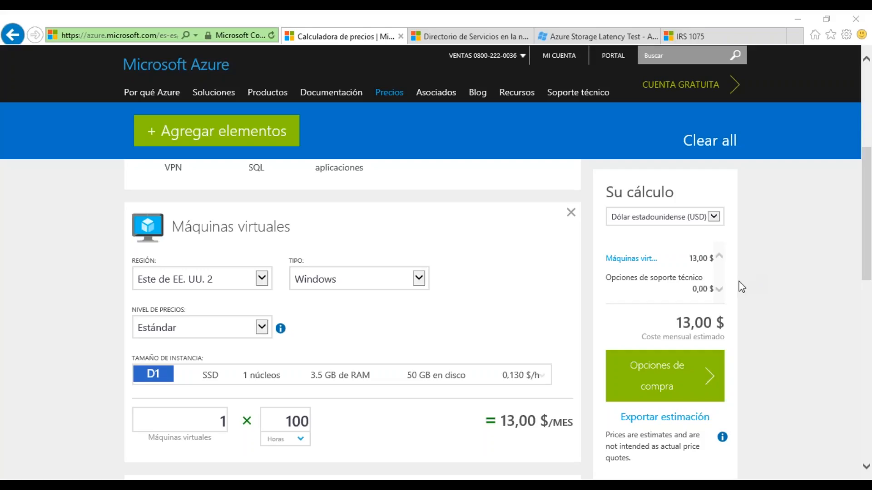
{"action": "scroll", "coordinate": [454, 295], "scroll_direction": "up", "scroll_amount": 2}
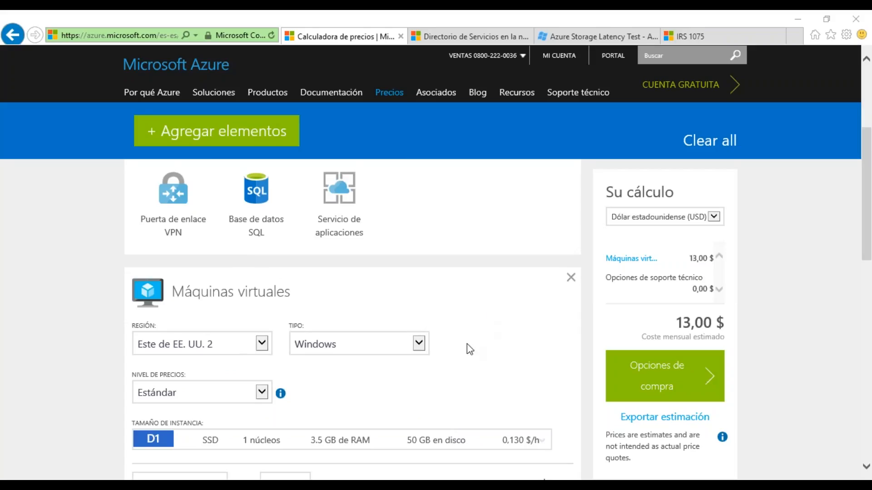
{"action": "left_click", "coordinate": [420, 347]}
{"action": "left_click", "coordinate": [361, 359]}
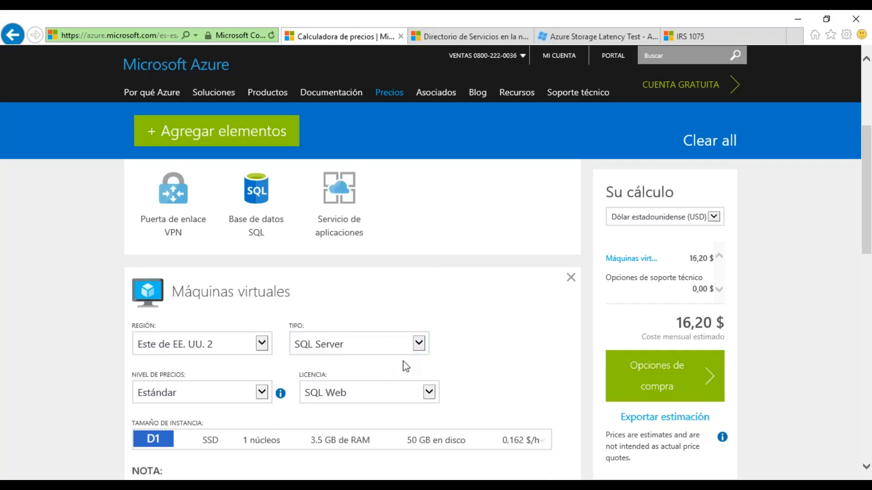
{"action": "scroll", "coordinate": [500, 350], "scroll_direction": "down", "scroll_amount": 1}
{"action": "left_click", "coordinate": [421, 336]}
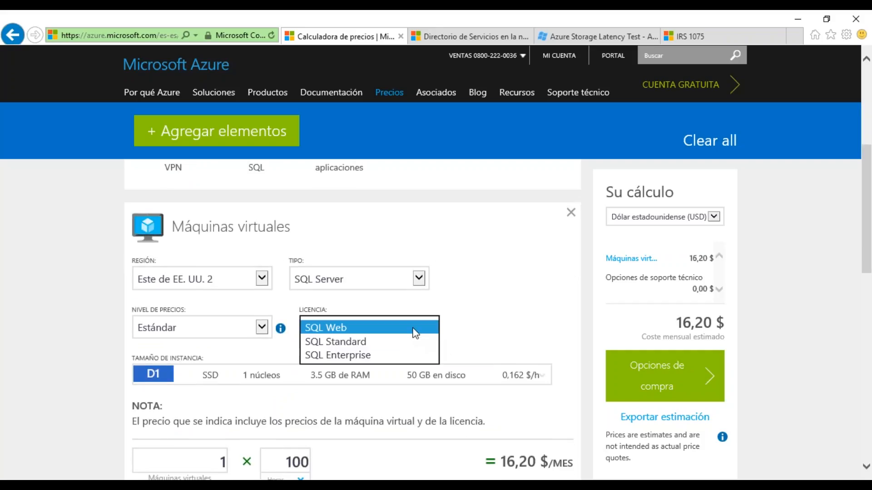
{"action": "left_click", "coordinate": [366, 356]}
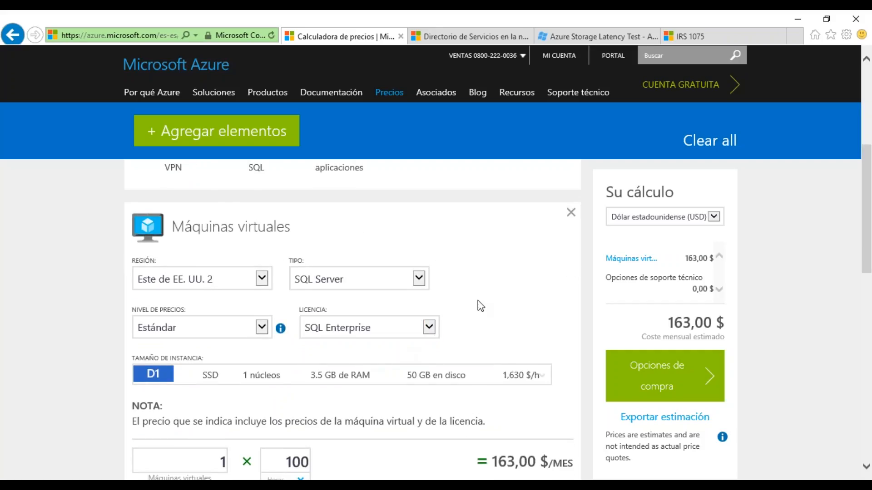
Step: Check the instance sizes and hourly prices offered with the SQL Enterprise license, leaving D1 selected
{"action": "scroll", "coordinate": [458, 313], "scroll_direction": "down", "scroll_amount": 1}
{"action": "left_click", "coordinate": [269, 317]}
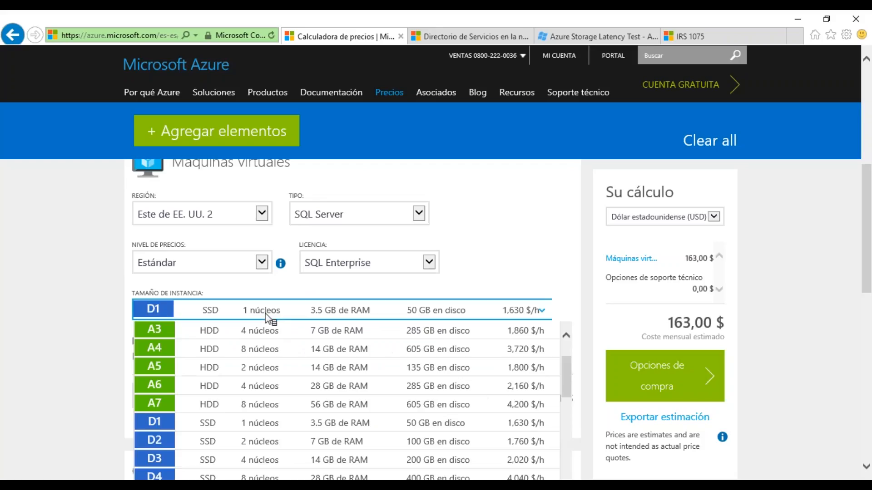
{"action": "left_click", "coordinate": [314, 315]}
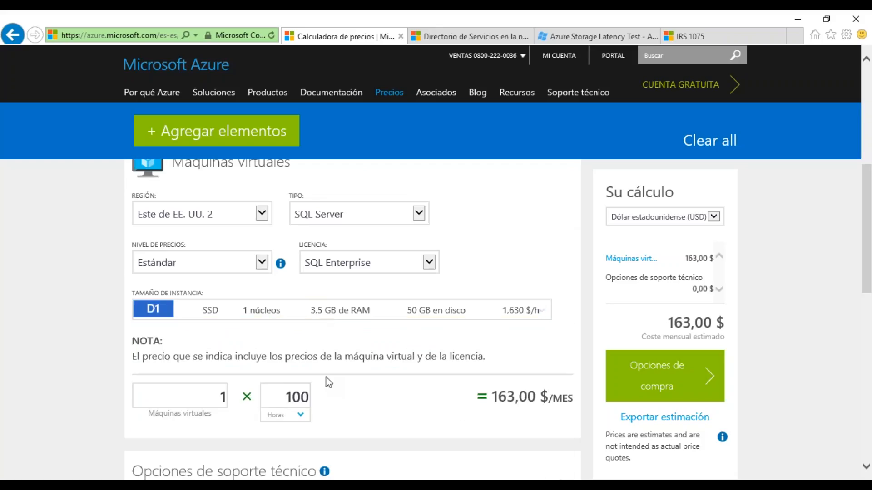
Step: Set the SQL Server virtual machine's usage to 450 hours and highlight the monthly cost and the hours
{"action": "left_click_drag", "start_coordinate": [286, 397], "coordinate": [316, 395]}
{"action": "type", "text": "450"}
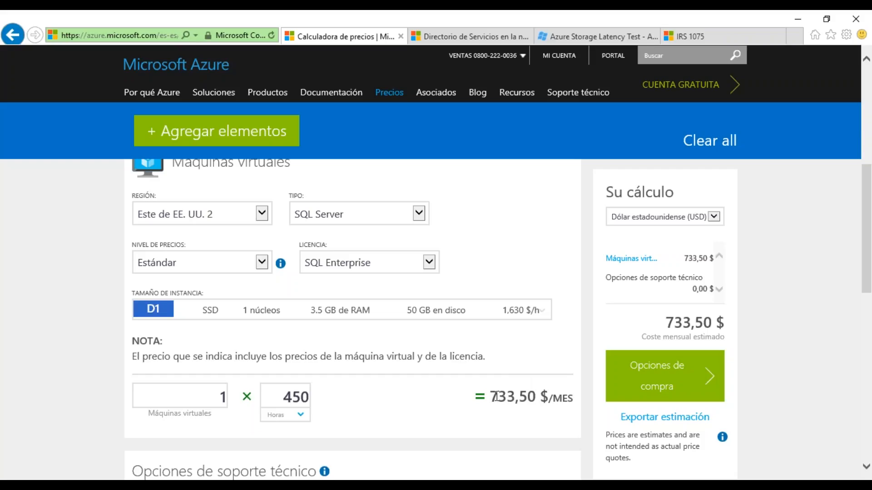
{"action": "left_click_drag", "start_coordinate": [491, 398], "coordinate": [540, 398]}
{"action": "left_click_drag", "start_coordinate": [285, 393], "coordinate": [308, 393]}
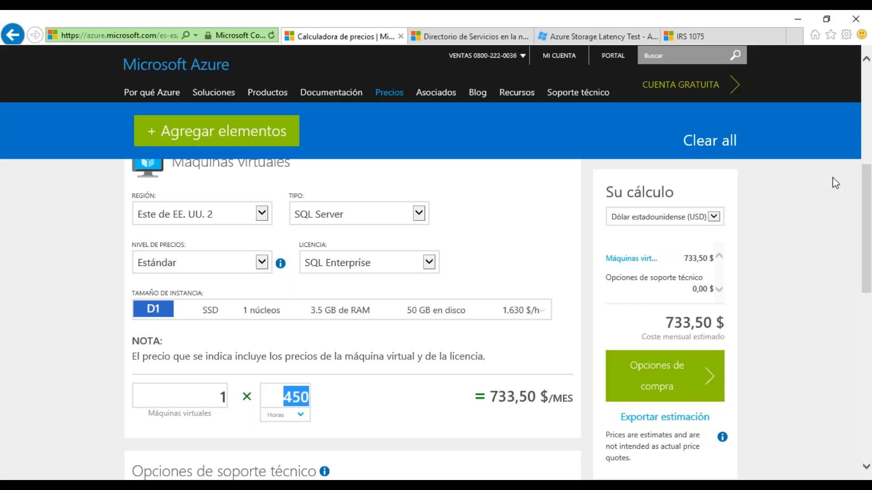
{"action": "left_click", "coordinate": [863, 181]}
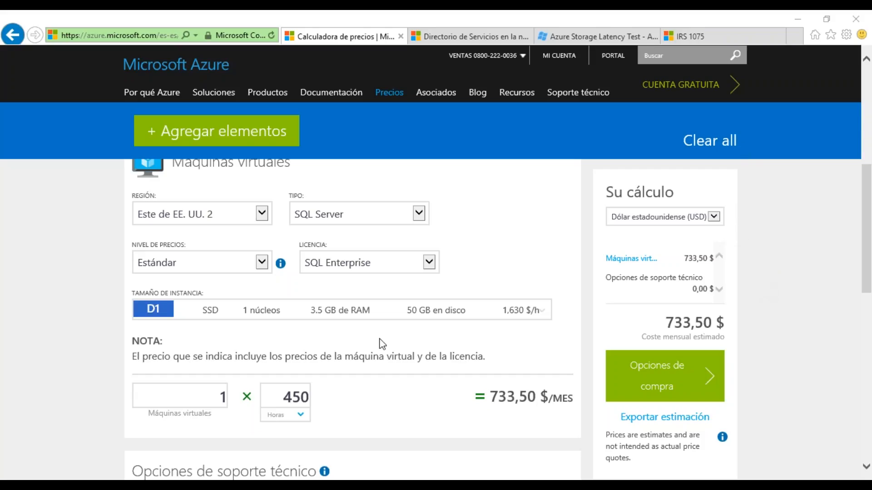
{"action": "scroll", "coordinate": [383, 344], "scroll_direction": "up", "scroll_amount": 5}
{"action": "scroll", "coordinate": [440, 339], "scroll_direction": "down", "scroll_amount": 1}
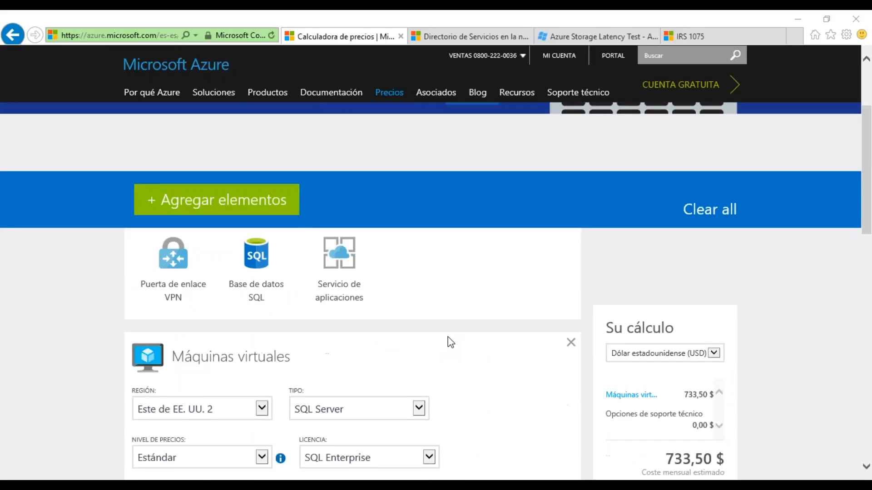
{"action": "scroll", "coordinate": [449, 341], "scroll_direction": "down", "scroll_amount": 1}
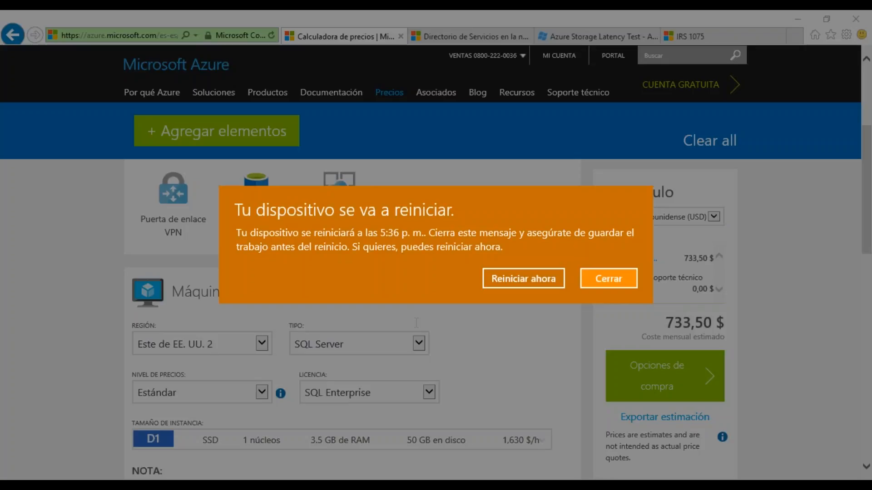
Step: Dismiss the scheduled device restart notice without restarting now
{"action": "left_click", "coordinate": [619, 279]}
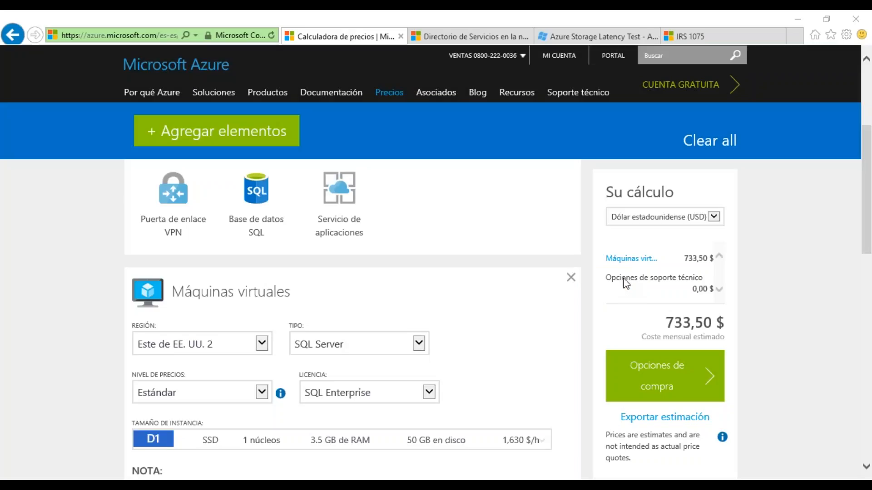